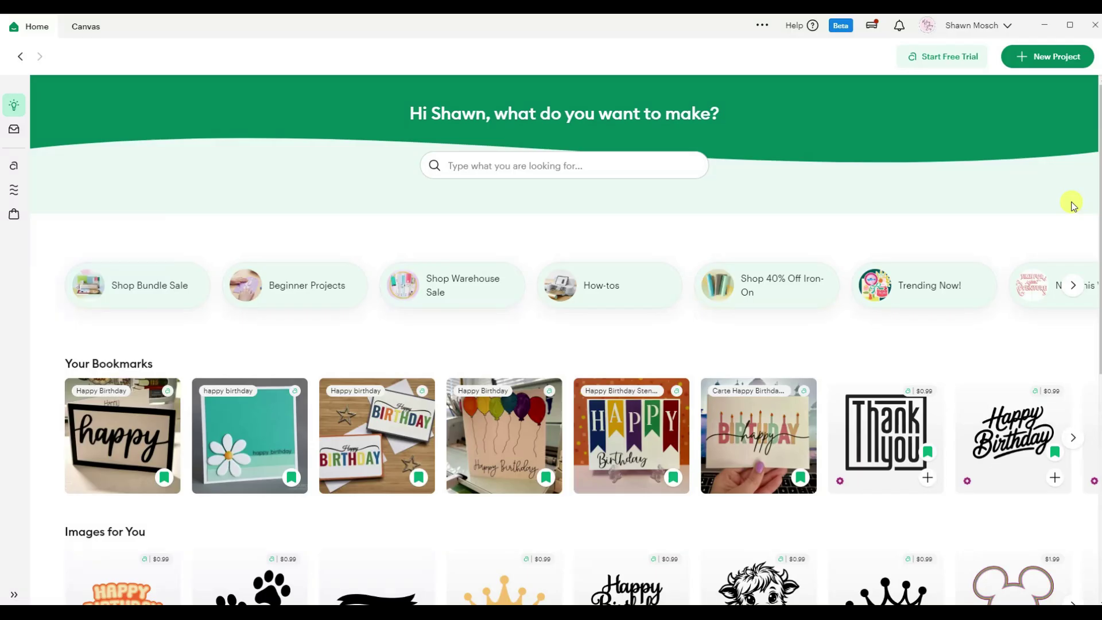
Step: Open the 'Design Space updated' notification to view the version 9.30 release notes
left_click(900, 26)
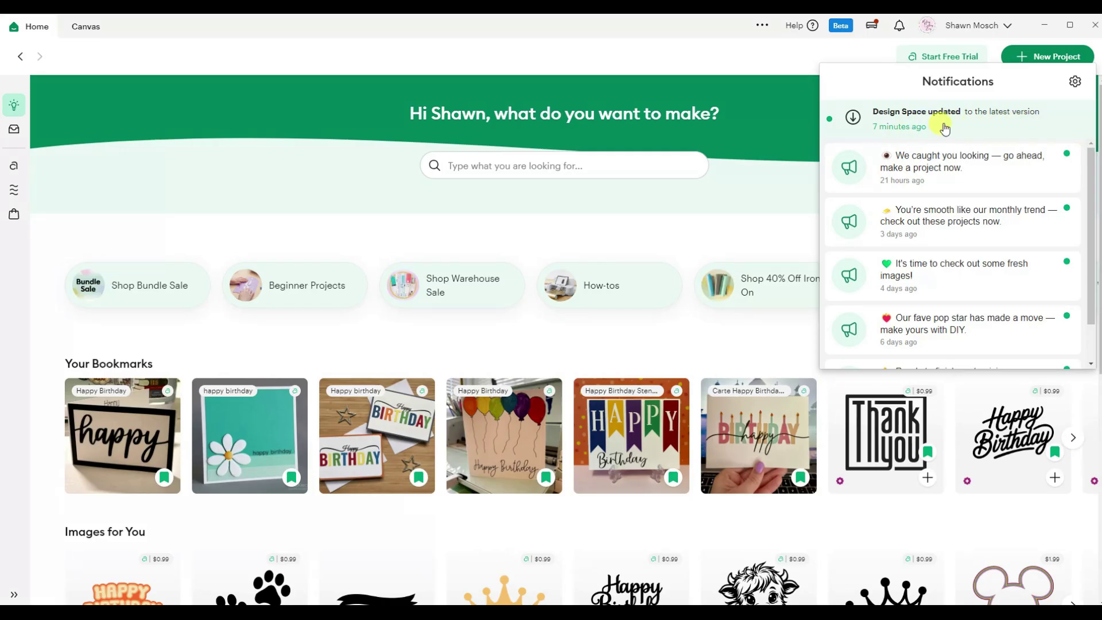
left_click(913, 128)
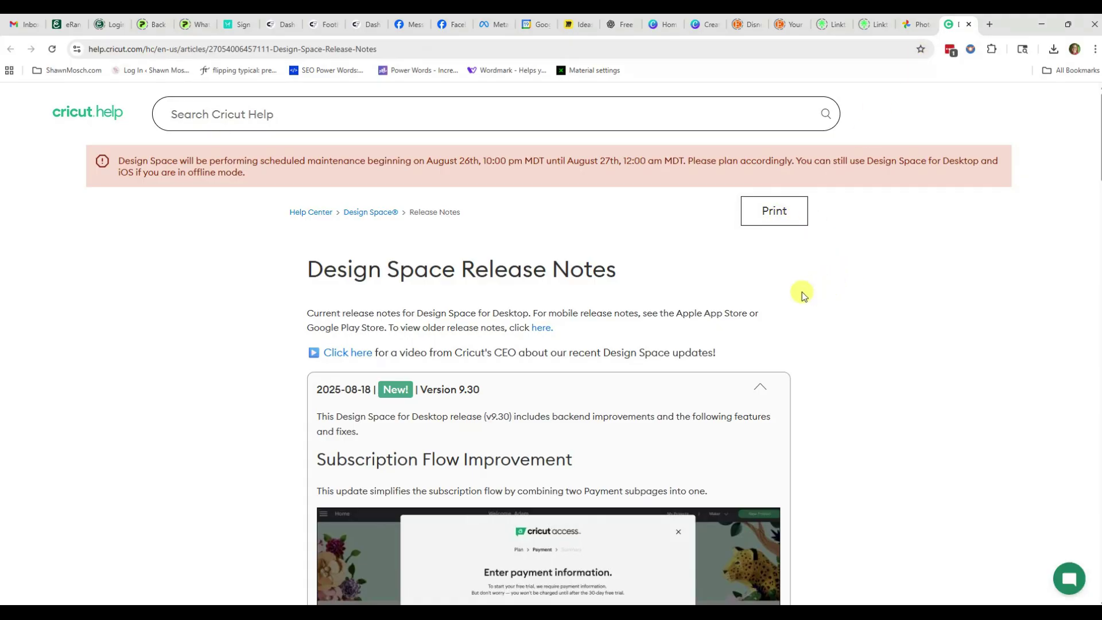
scroll(272, 318, "down", 3)
scroll(273, 319, "down", 2)
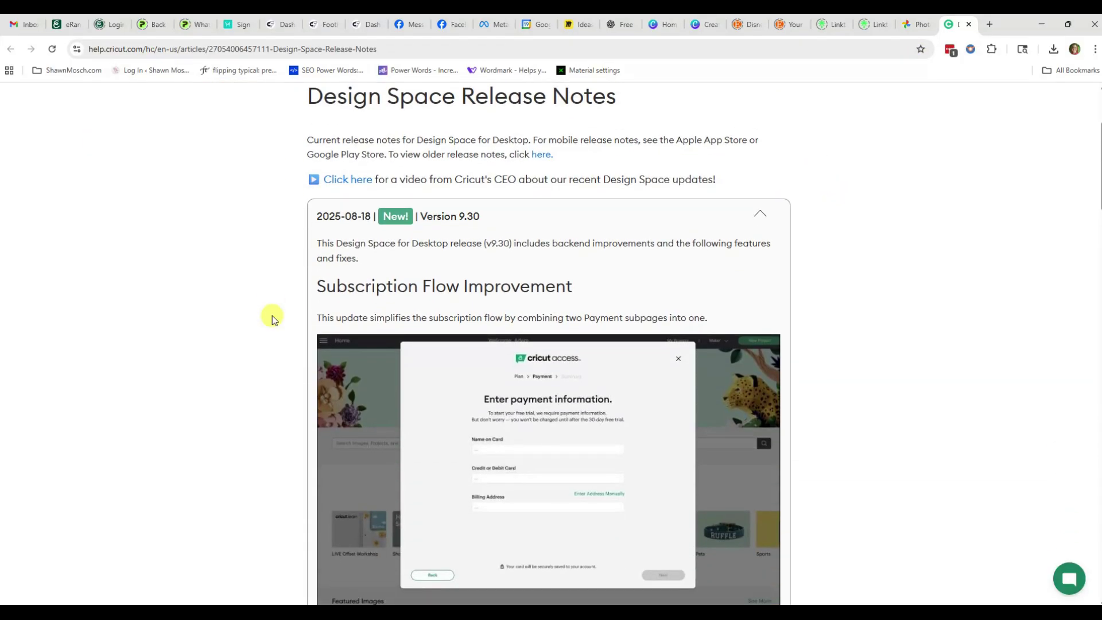
scroll(273, 320, "down", 1)
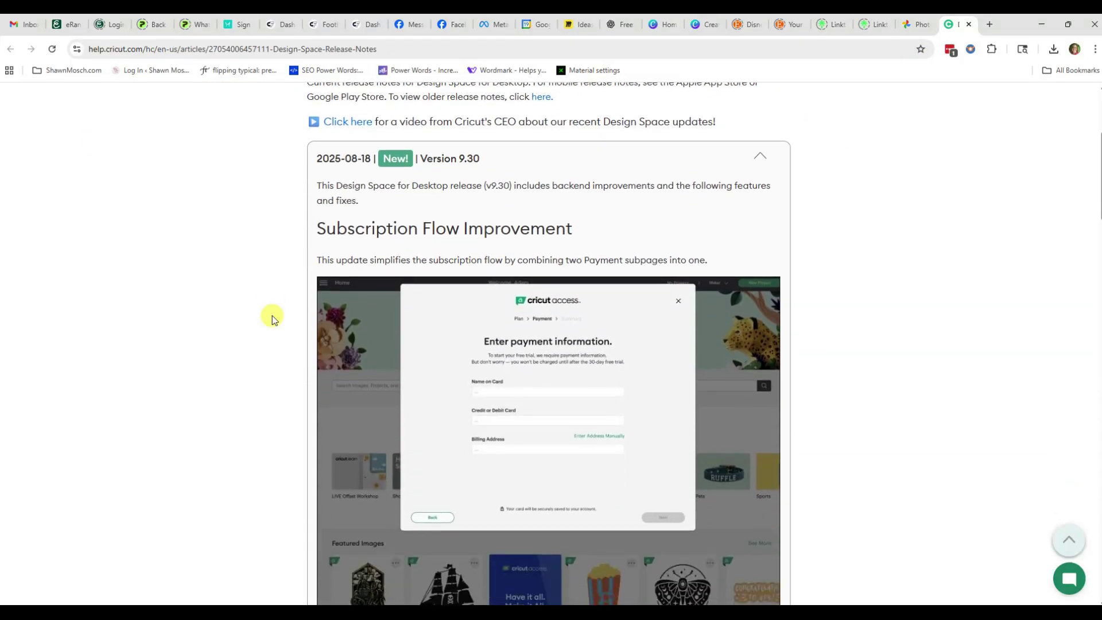
scroll(273, 318, "down", 4)
scroll(272, 319, "down", 4)
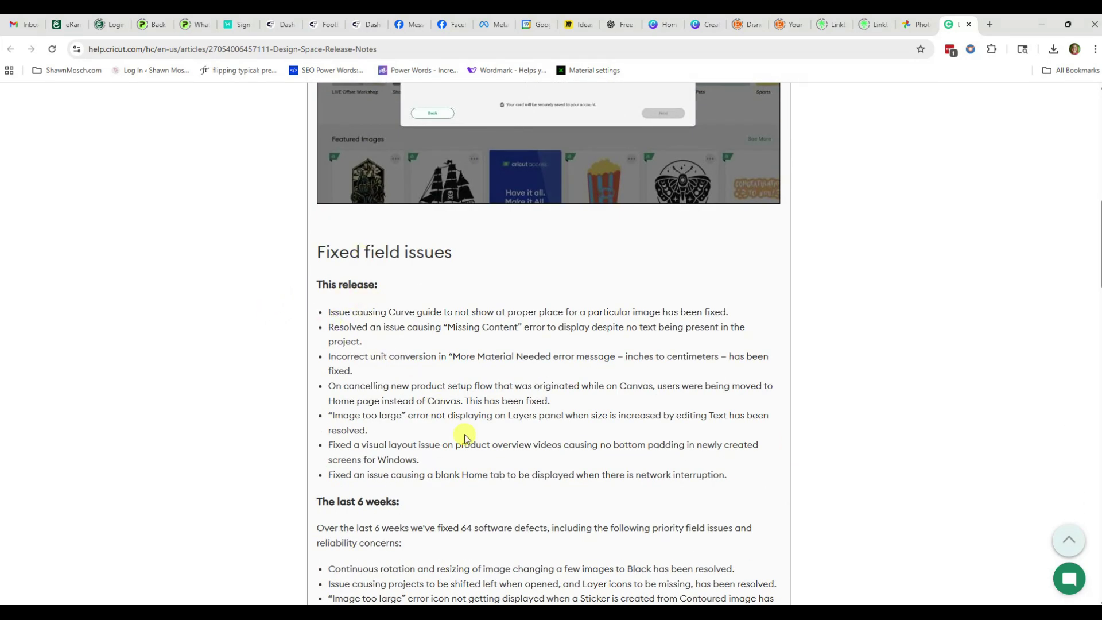
scroll(678, 492, "down", 2)
scroll(677, 492, "down", 2)
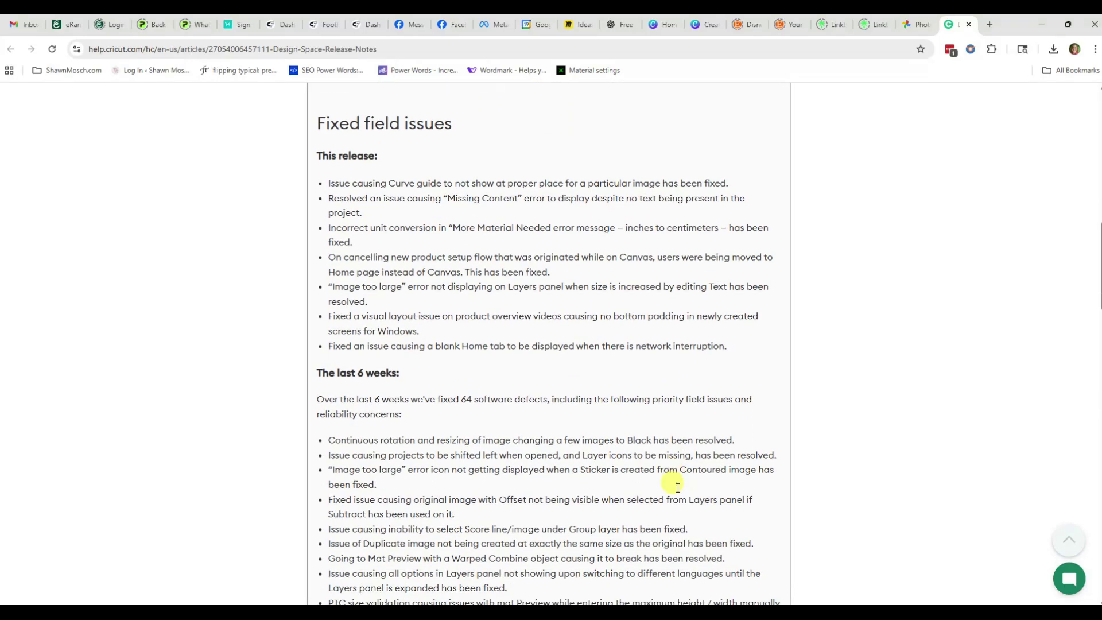
scroll(678, 492, "down", 4)
scroll(678, 491, "down", 4)
scroll(678, 488, "down", 4)
scroll(677, 487, "down", 4)
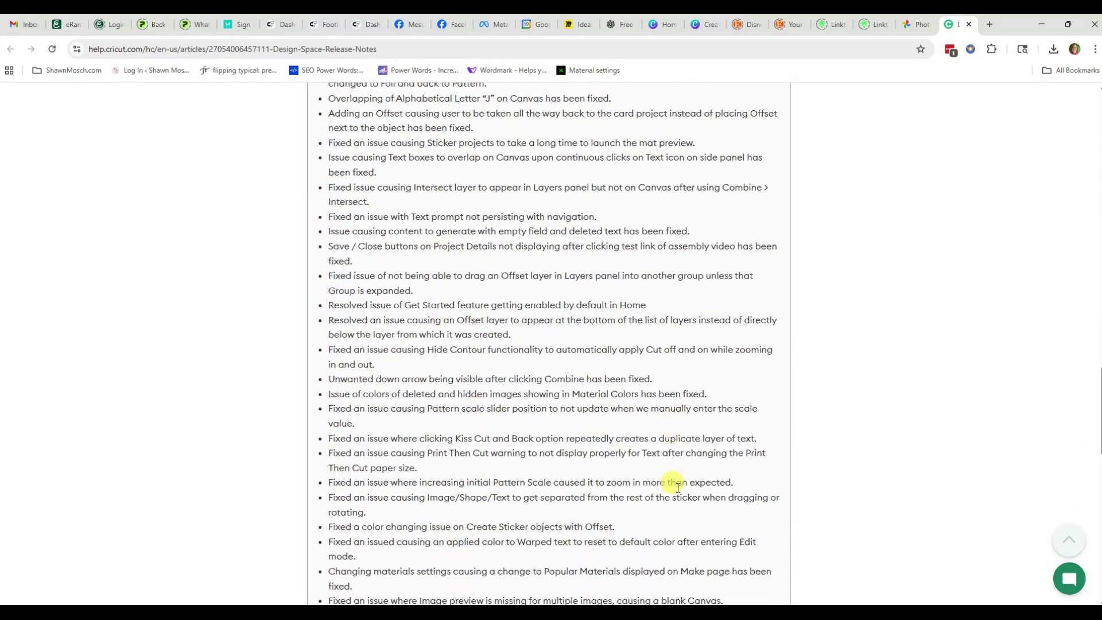
scroll(678, 487, "down", 3)
scroll(677, 487, "down", 3)
scroll(678, 488, "down", 2)
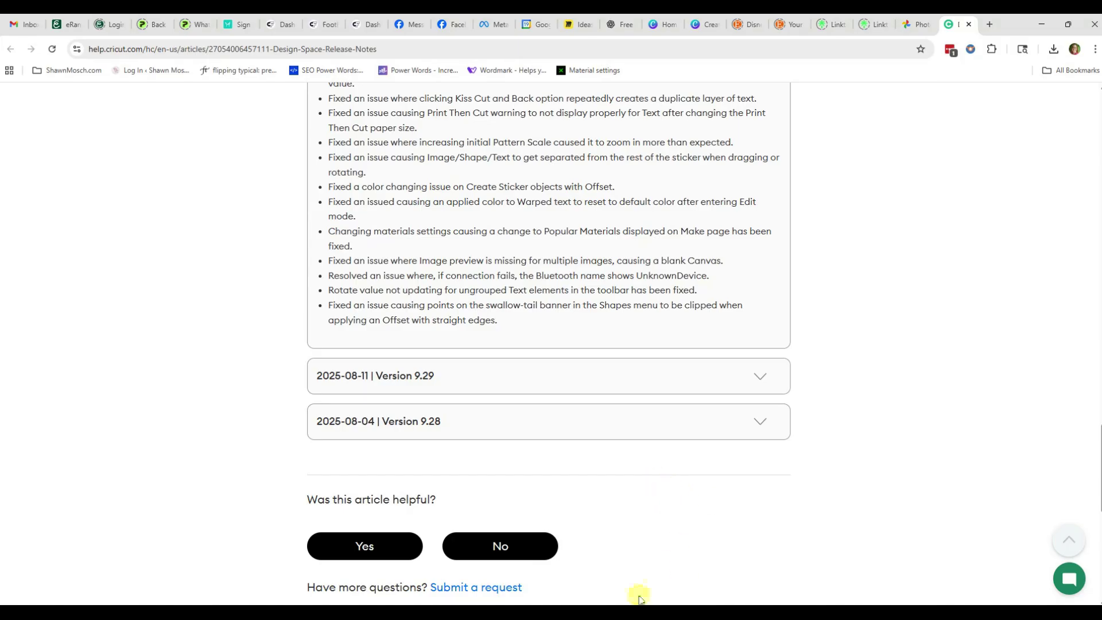
scroll(869, 379, "up", 2)
scroll(857, 364, "up", 2)
scroll(857, 365, "up", 3)
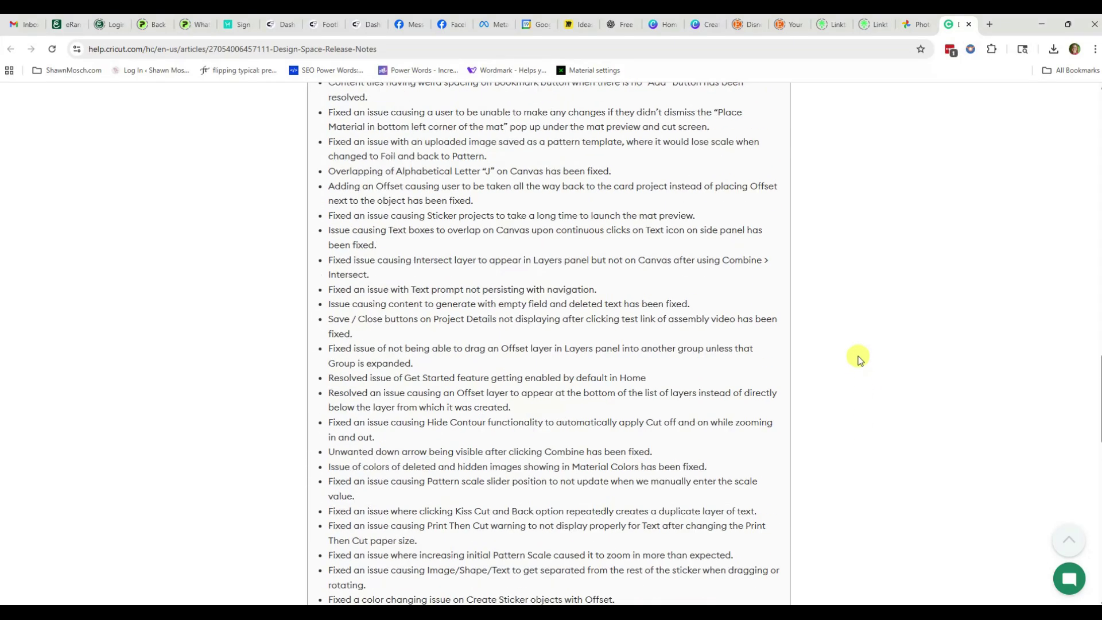
scroll(857, 364, "up", 3)
scroll(858, 362, "up", 2)
scroll(858, 360, "up", 2)
scroll(859, 359, "down", 4)
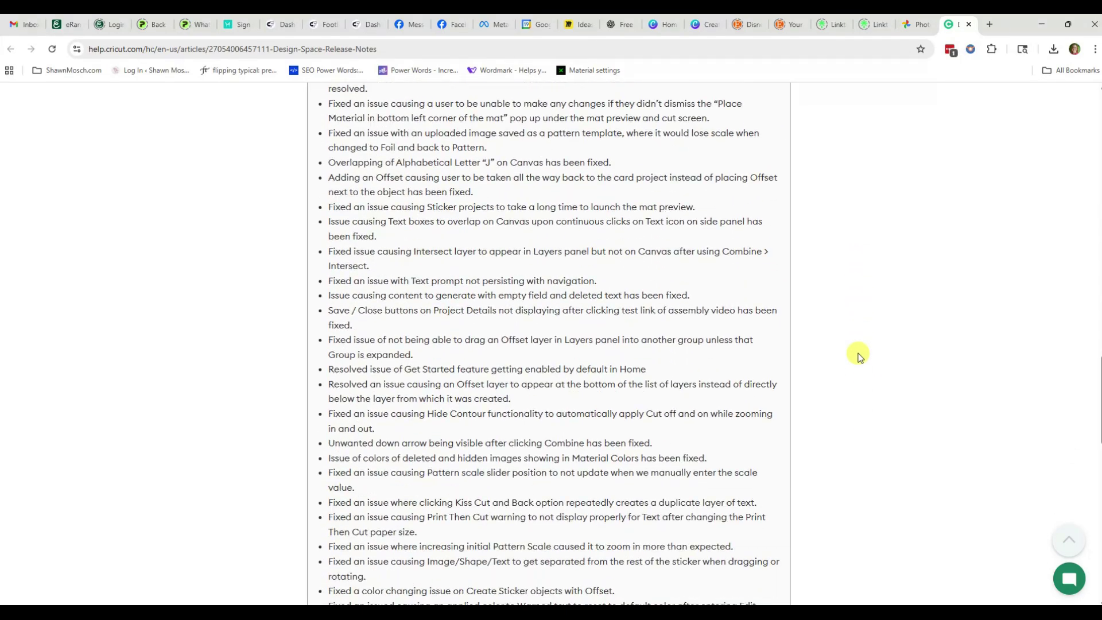
scroll(858, 359, "down", 4)
scroll(857, 359, "down", 4)
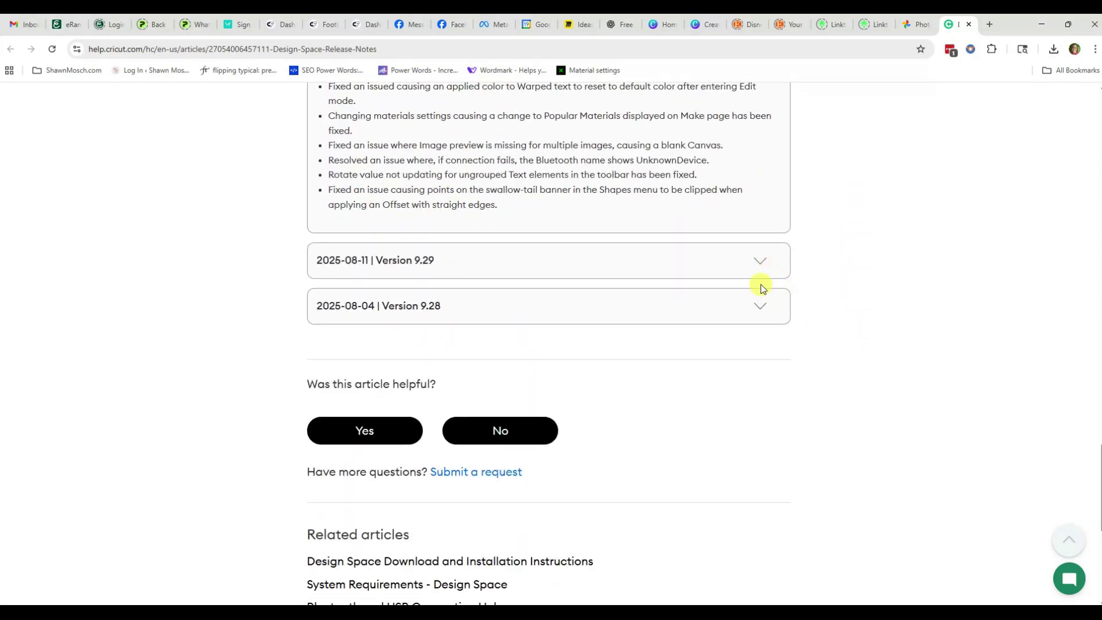
Step: Switch from the Chrome release notes back to the Design Space Home screen
key("alt+Tab")
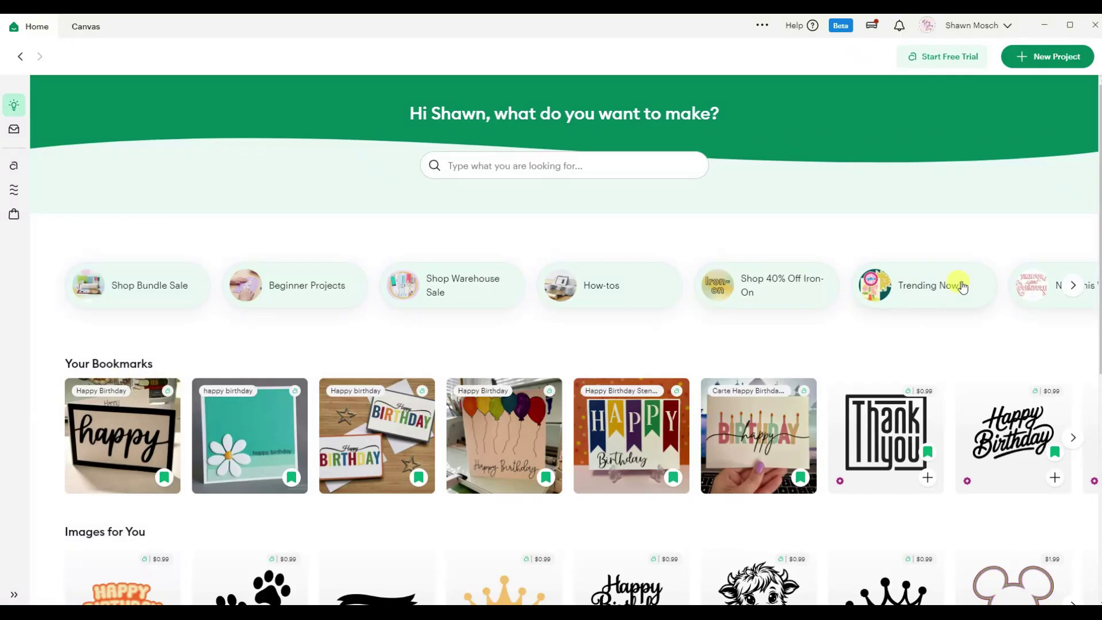
Step: Create a new blank Untitled Project from the Home screen
left_click(1065, 62)
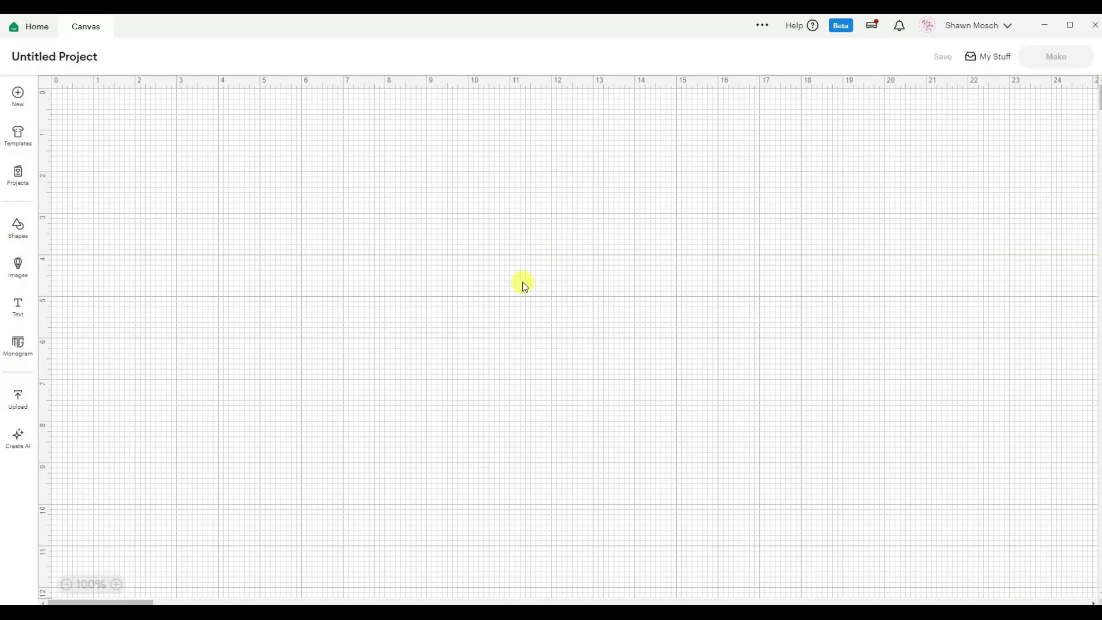
left_click(19, 269)
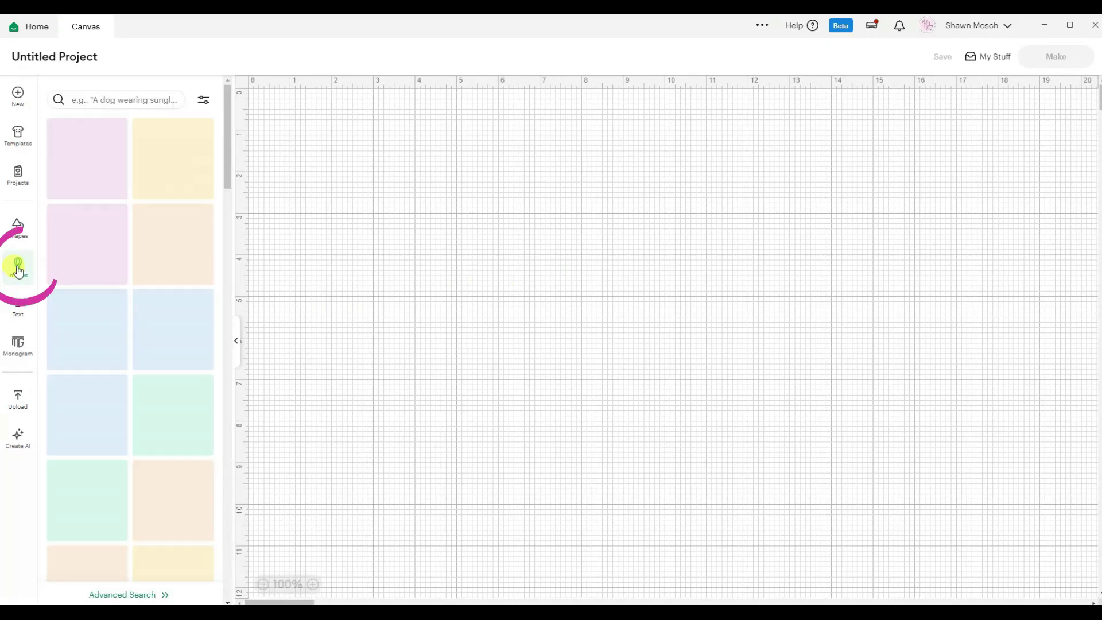
Step: Filter the image library to Free and add the 2.18 x 3.5 in Mermaid Tail
left_click(203, 101)
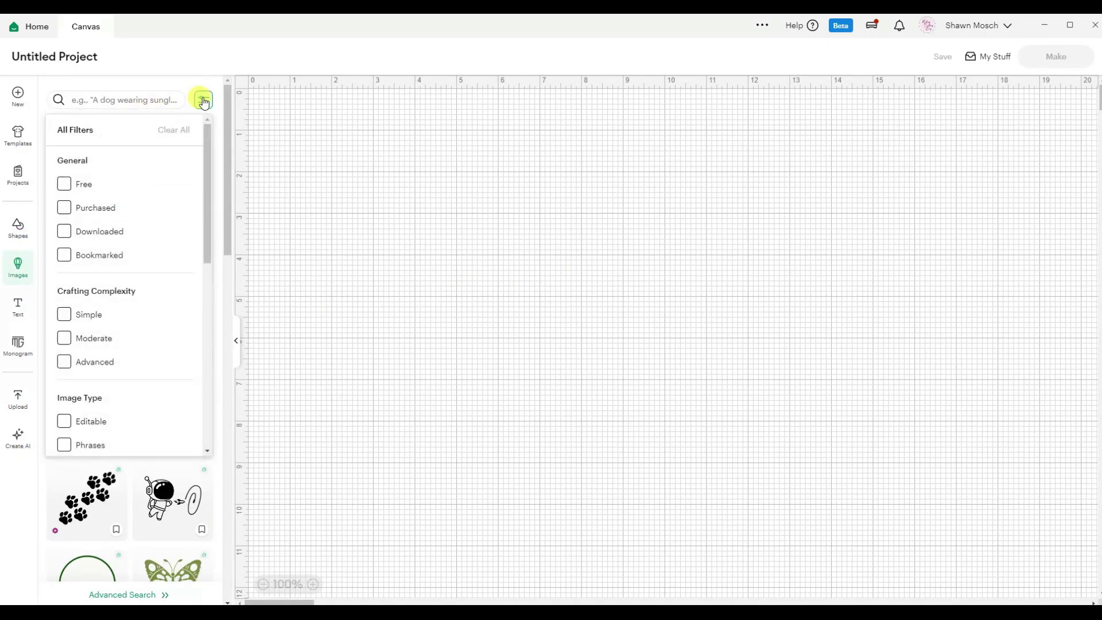
left_click(63, 183)
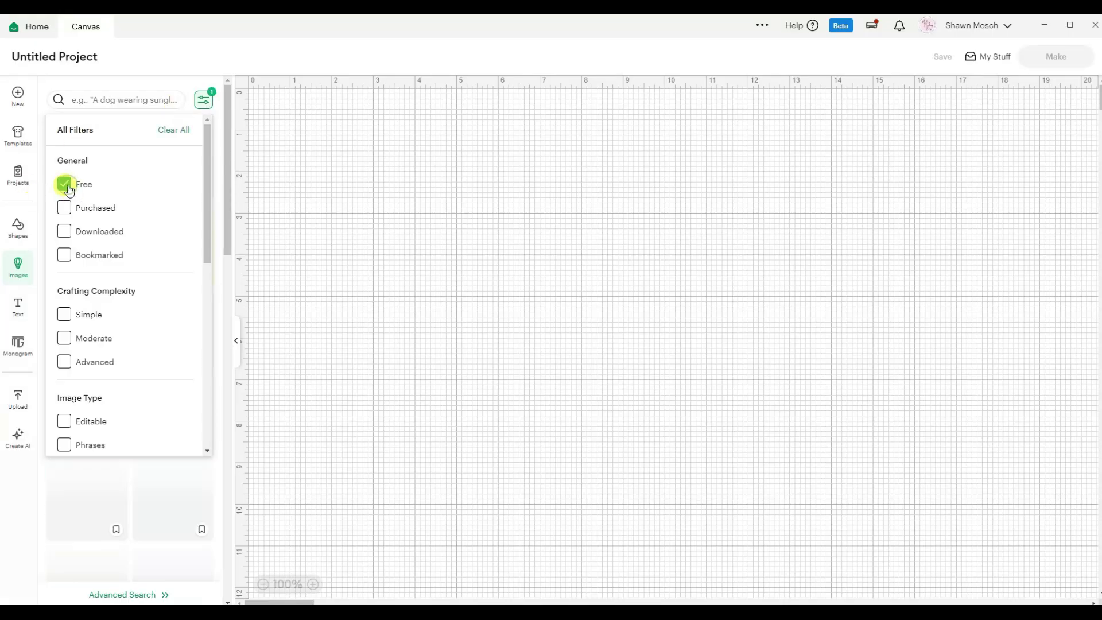
left_click(168, 81)
scroll(143, 222, "down", 3)
scroll(143, 223, "down", 3)
scroll(144, 222, "down", 3)
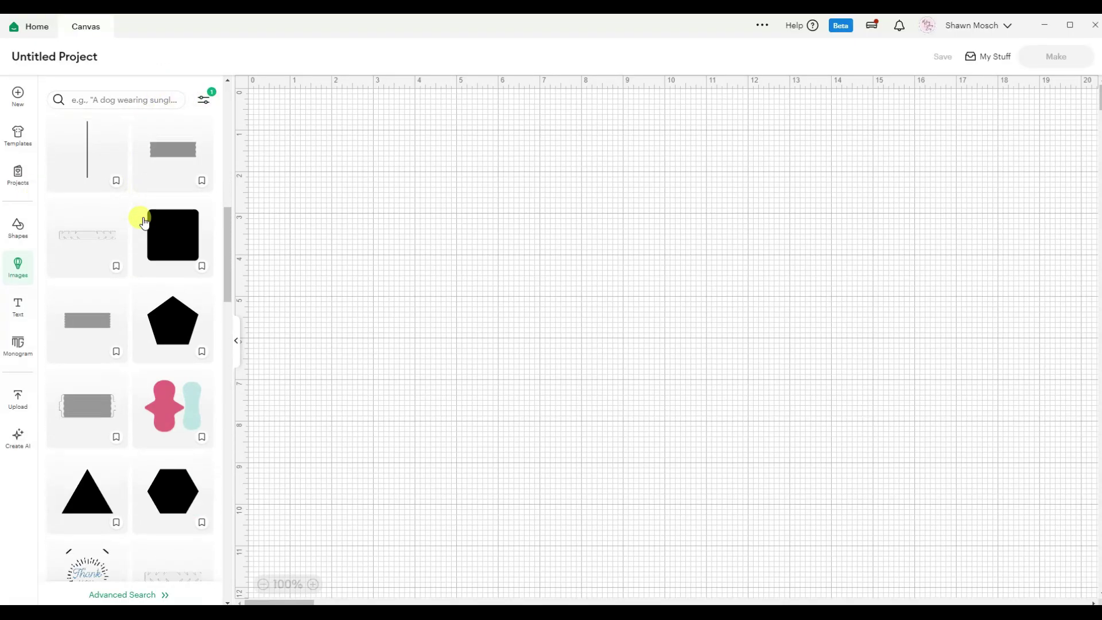
scroll(144, 297, "down", 3)
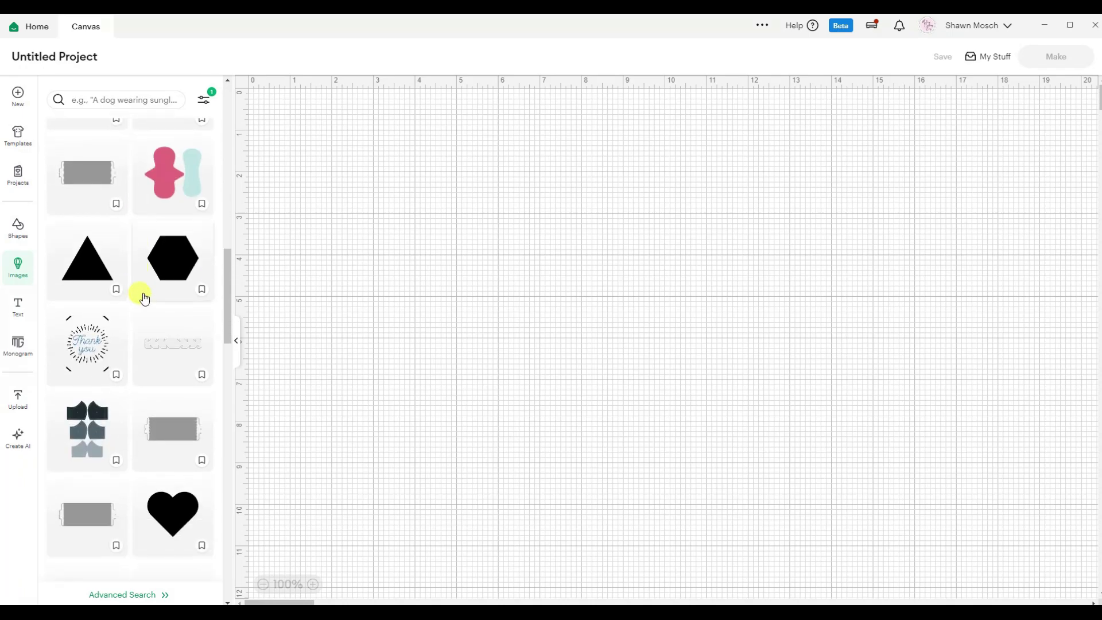
scroll(144, 298, "down", 3)
scroll(144, 297, "down", 2)
scroll(144, 297, "down", 2)
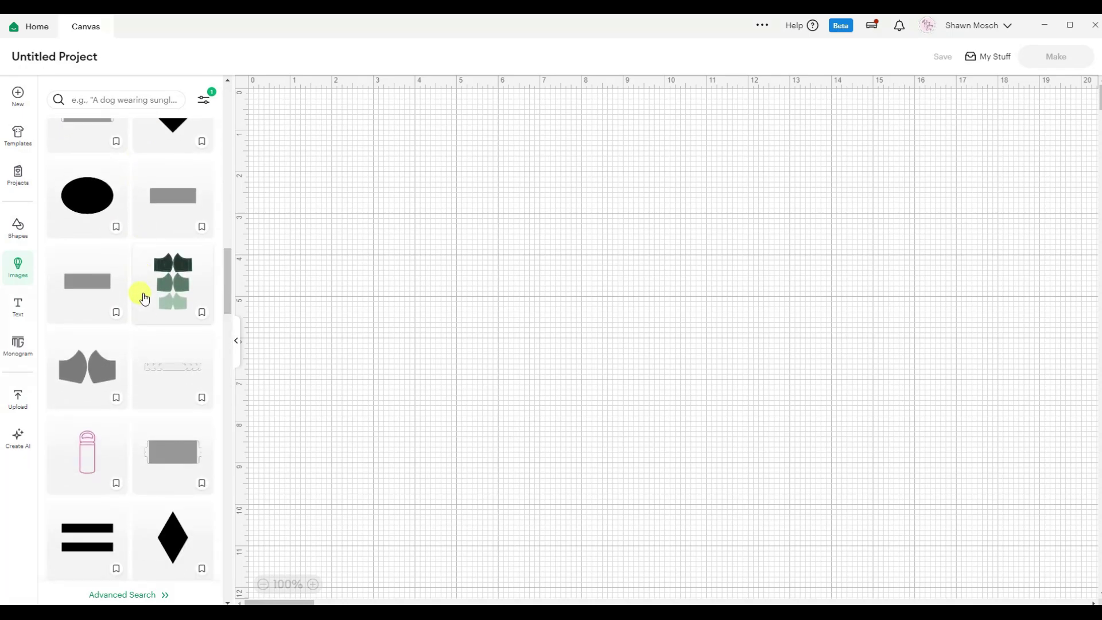
scroll(145, 297, "down", 2)
scroll(144, 296, "down", 1)
scroll(144, 297, "down", 3)
scroll(143, 297, "down", 1)
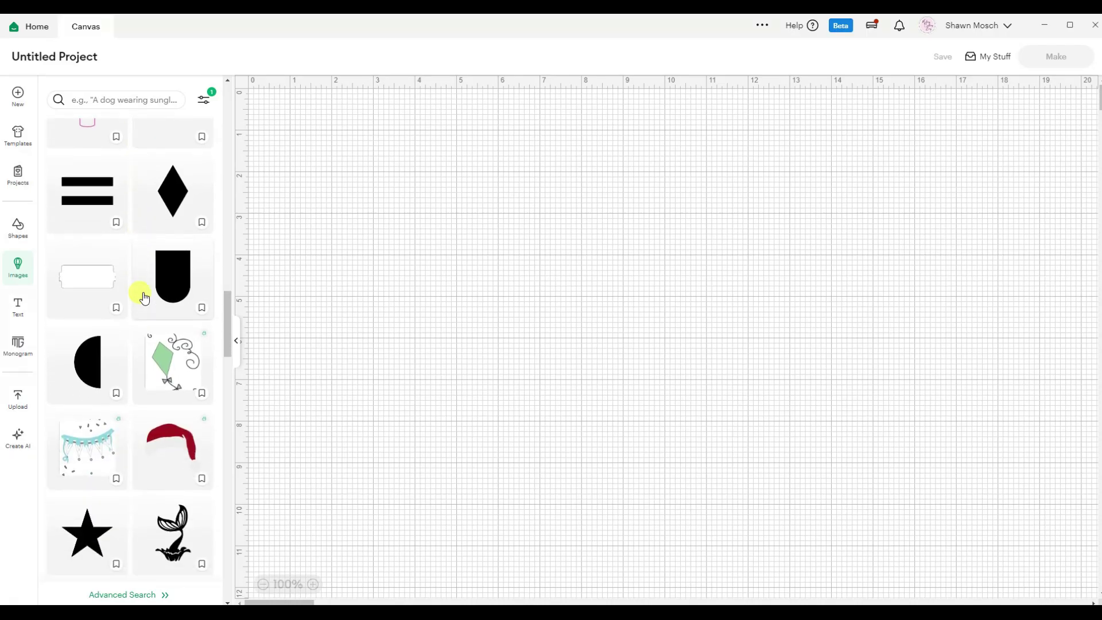
scroll(144, 297, "down", 2)
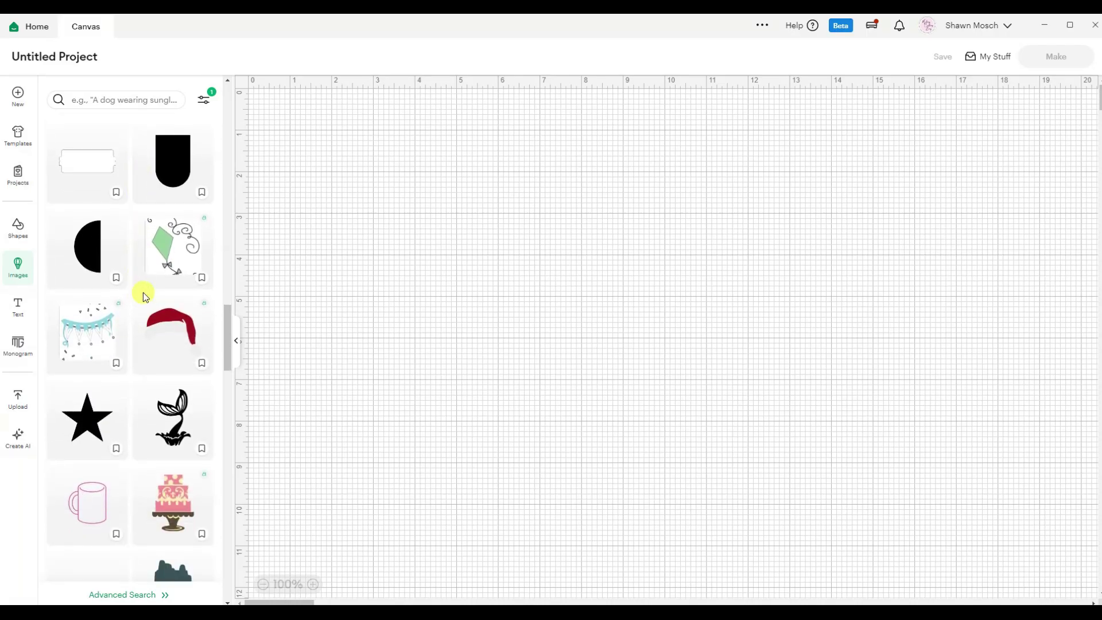
scroll(144, 297, "down", 1)
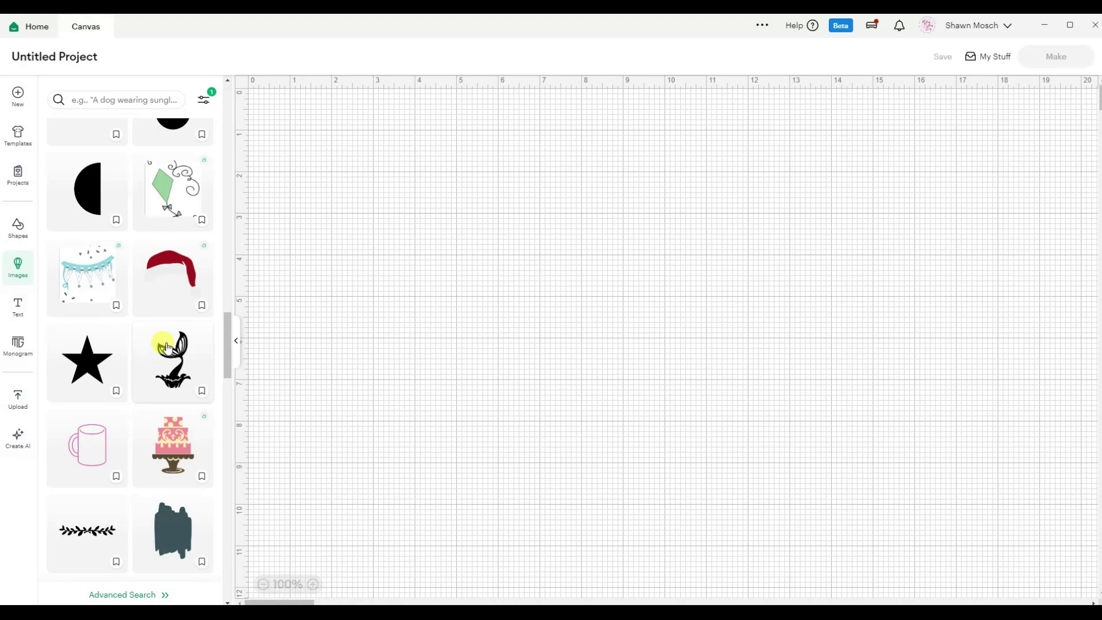
left_click(164, 346)
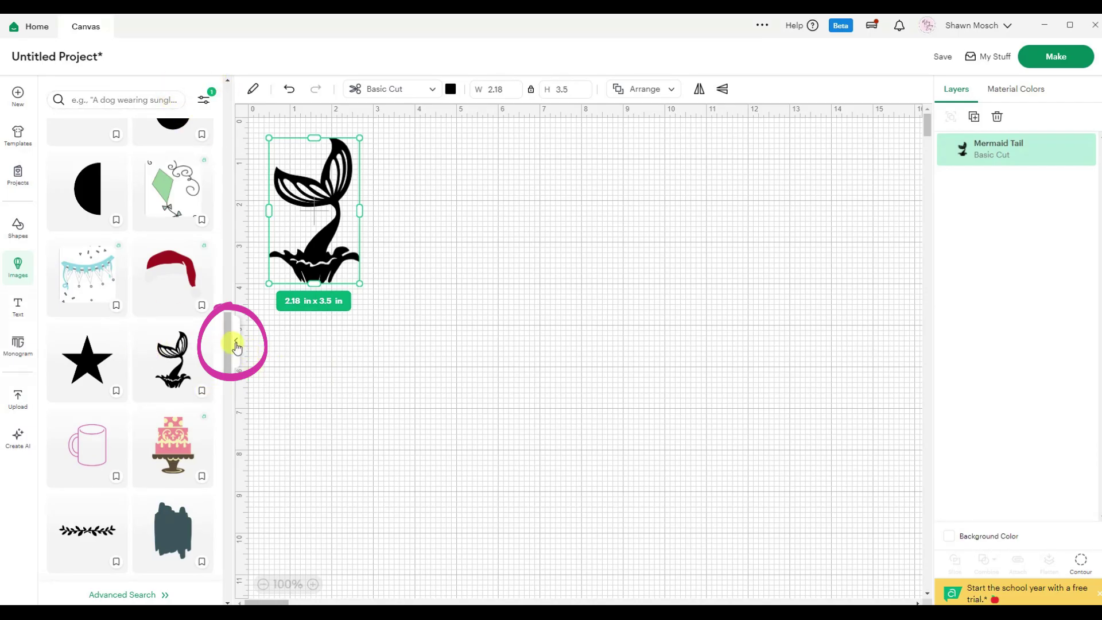
Step: Move the mermaid tail toward the canvas centre and enlarge it
left_click(236, 346)
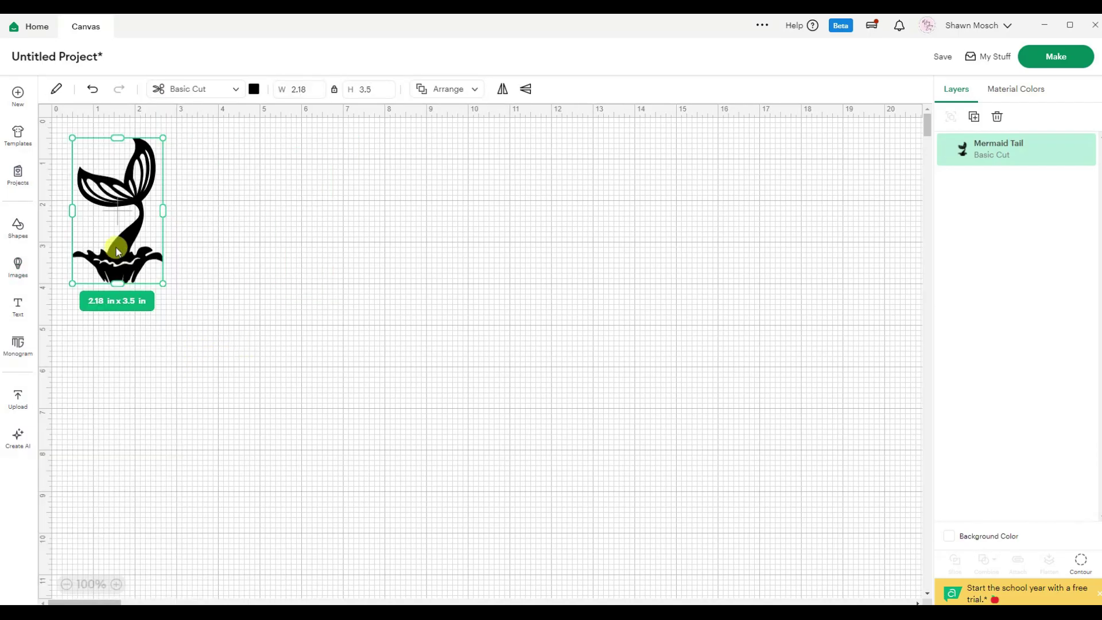
left_click_drag(116, 247, 427, 320)
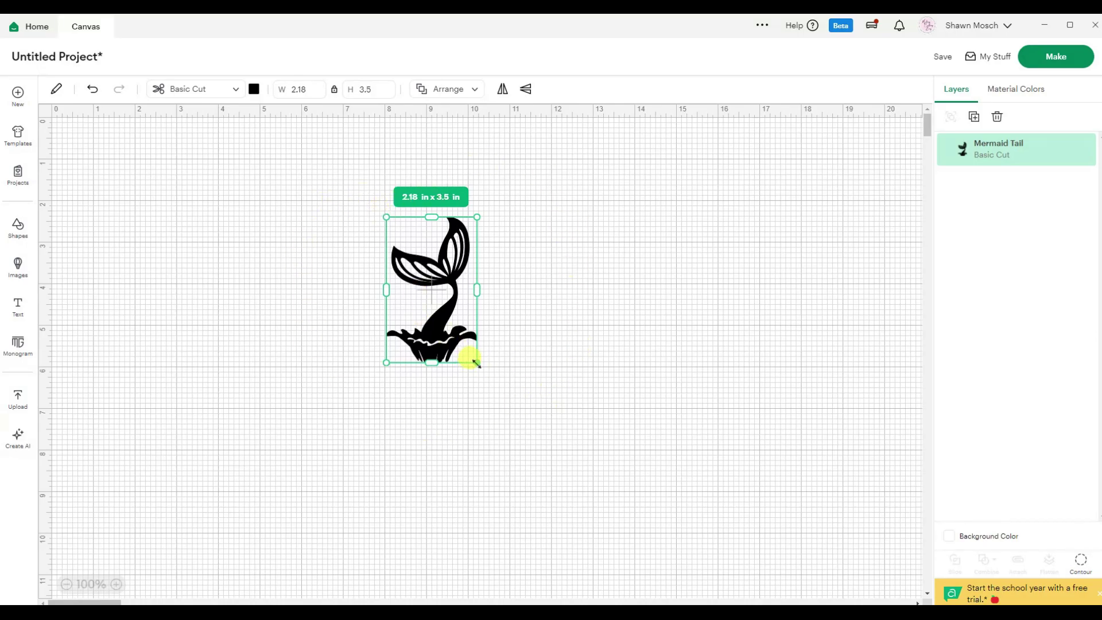
mouse_move(475, 363)
left_mouse_down()
mouse_move(518, 359)
mouse_move(534, 453)
left_mouse_up()
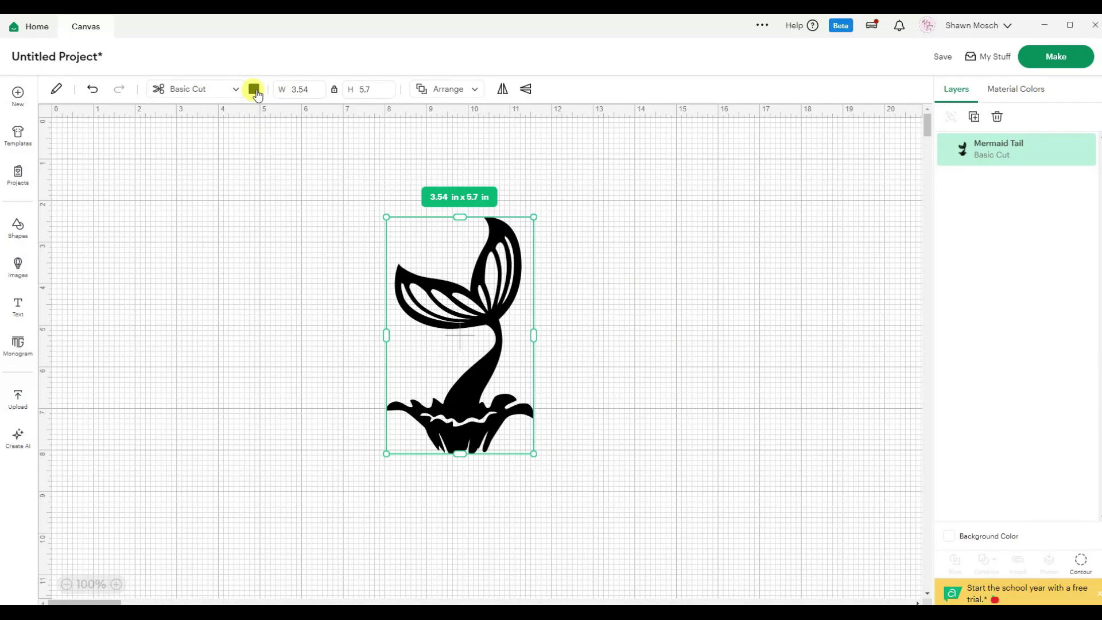
Step: Color the mermaid tail blue, then reselect it
left_click(255, 89)
left_click(309, 171)
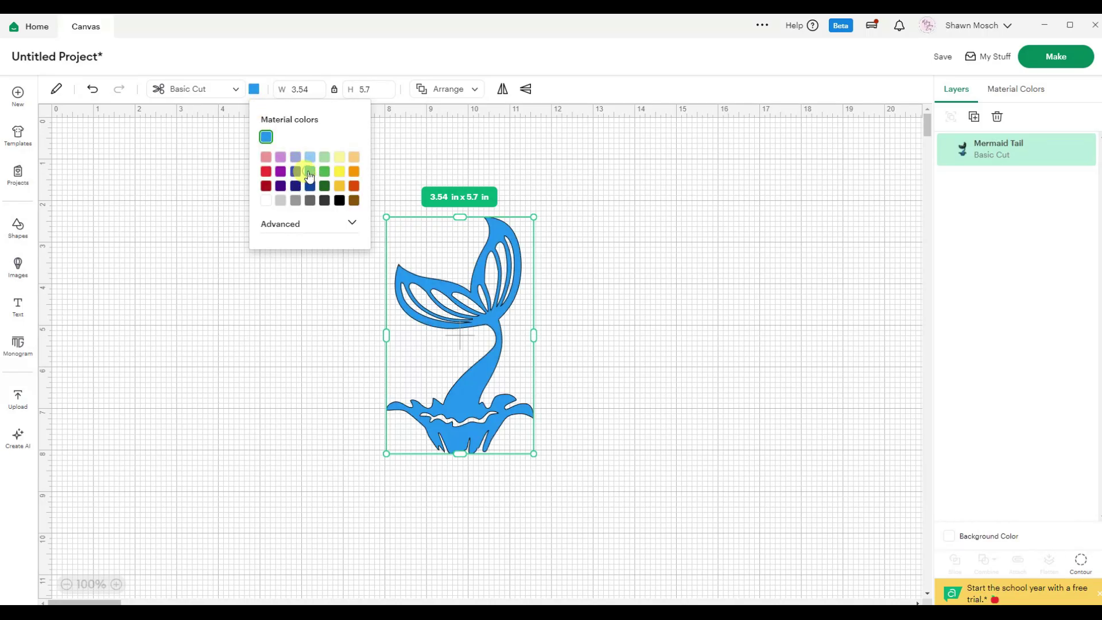
left_click(429, 137)
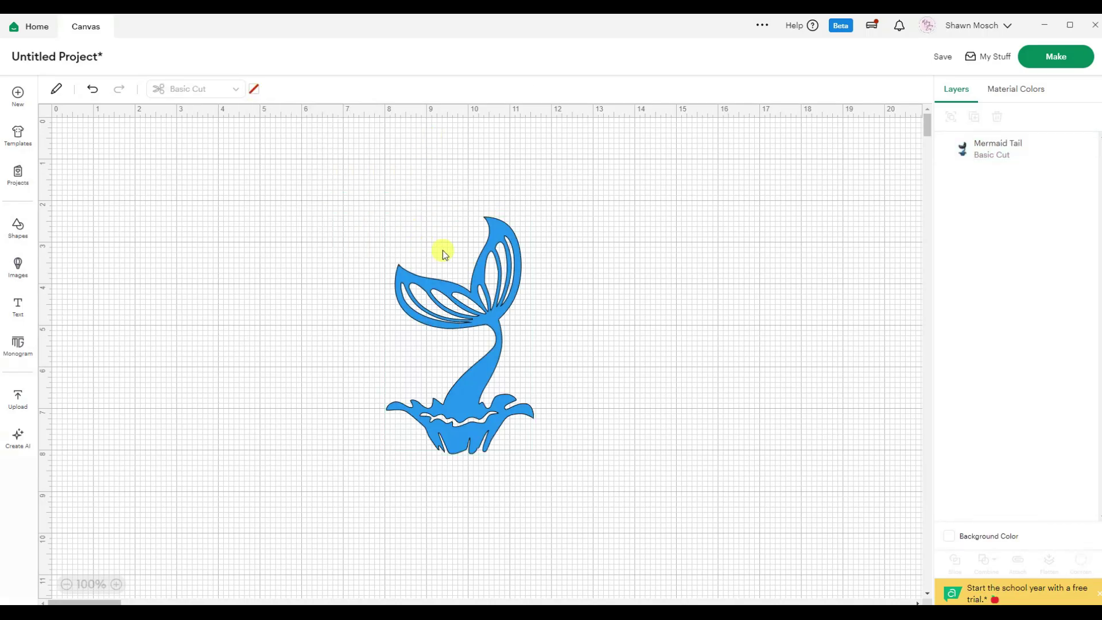
left_click(480, 293)
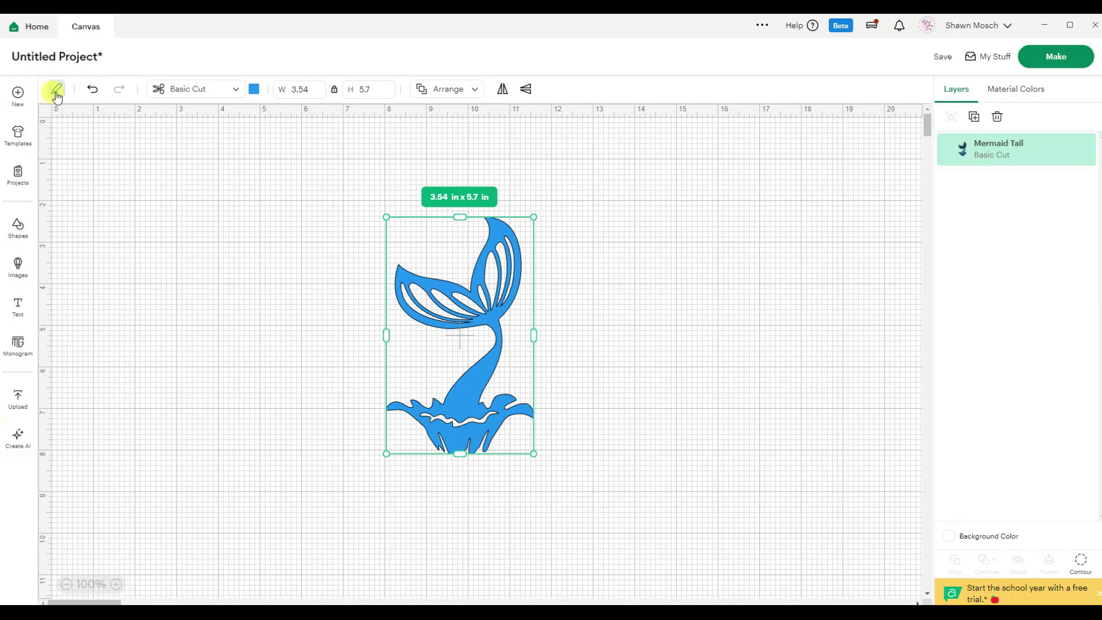
Step: Apply a 0.25 in Offset outline, 4.04 x 6.2 in, around the blue tail
left_click(56, 91)
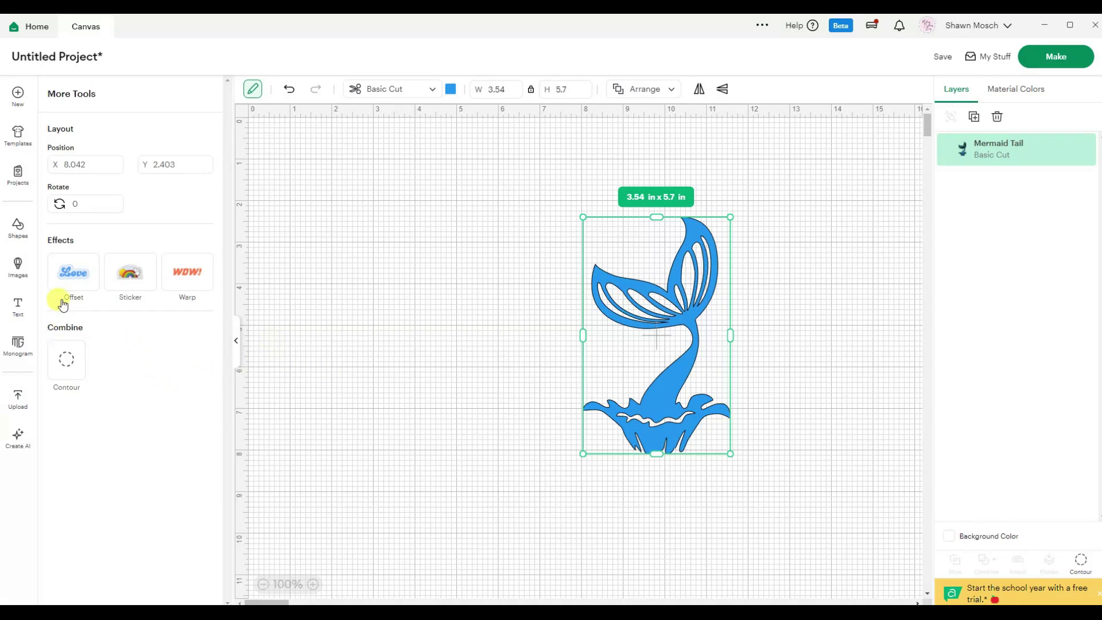
left_click(66, 279)
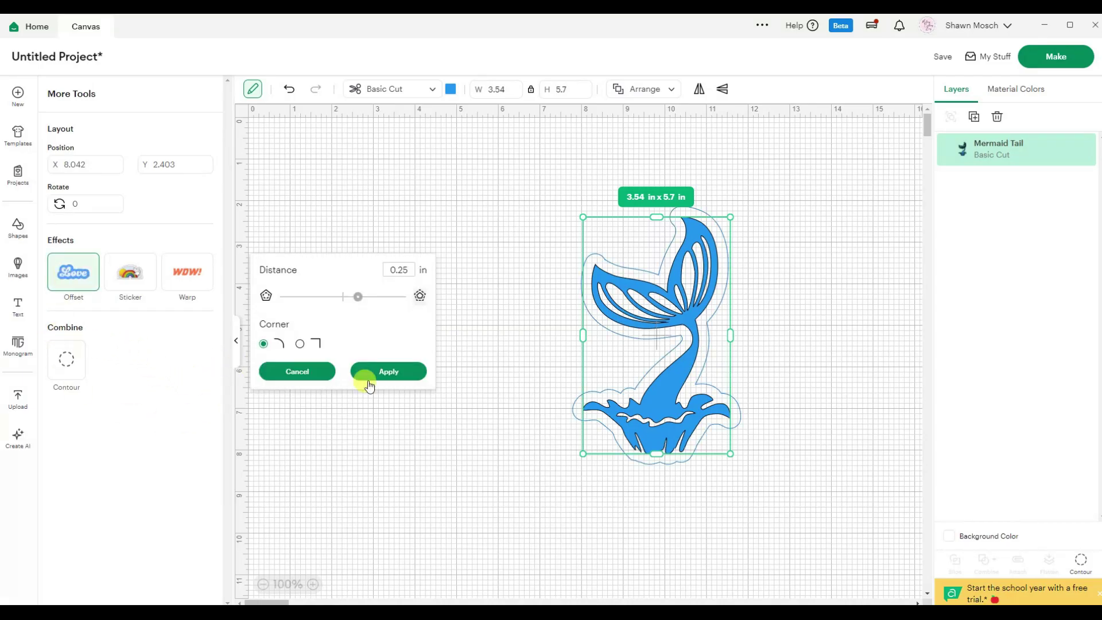
left_click(388, 371)
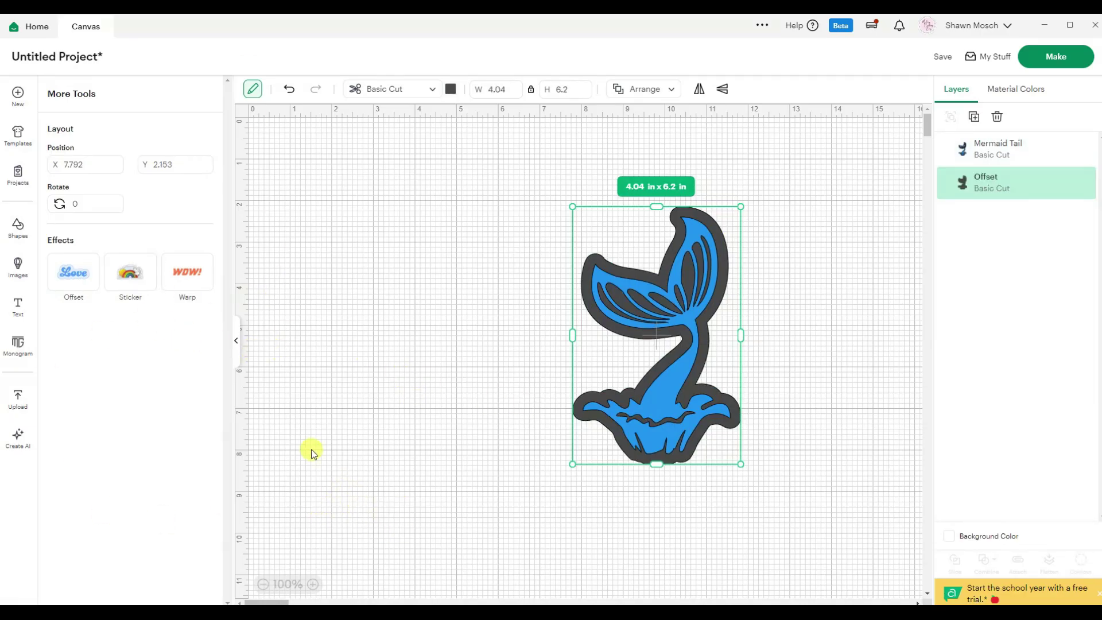
Step: Toggle between the Images panel and More Tools, then collapse the left panel
left_click(233, 342)
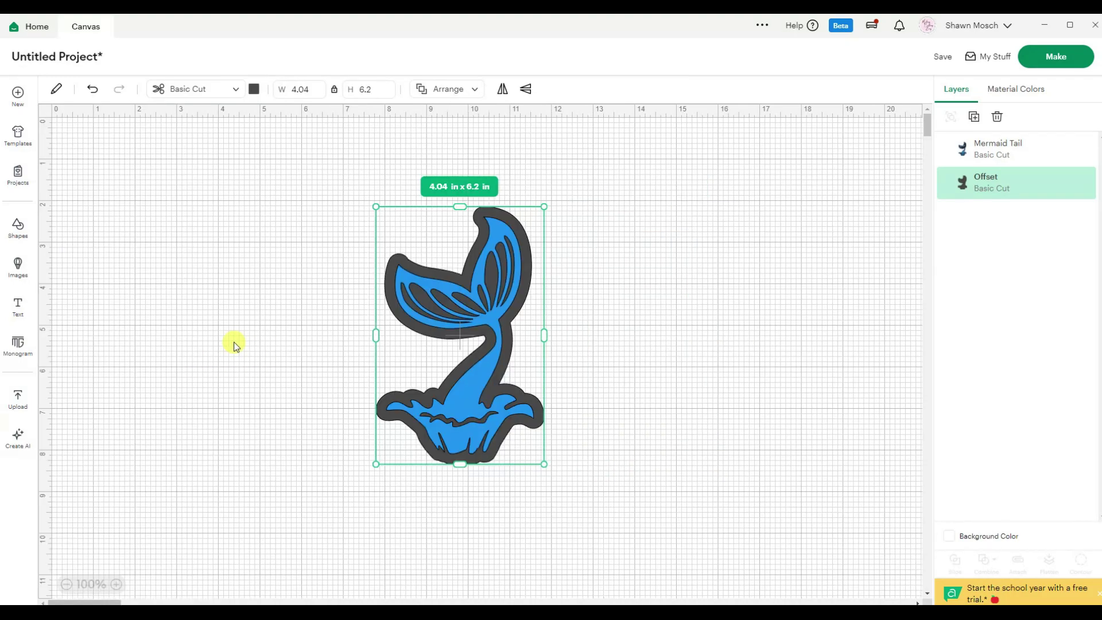
left_click(17, 268)
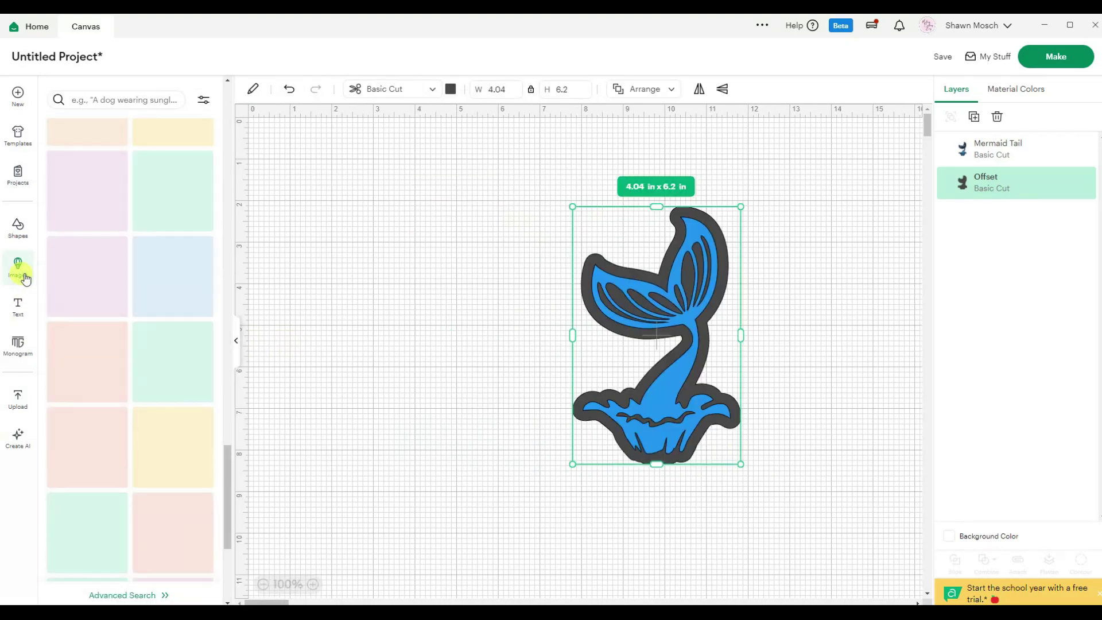
left_click(253, 90)
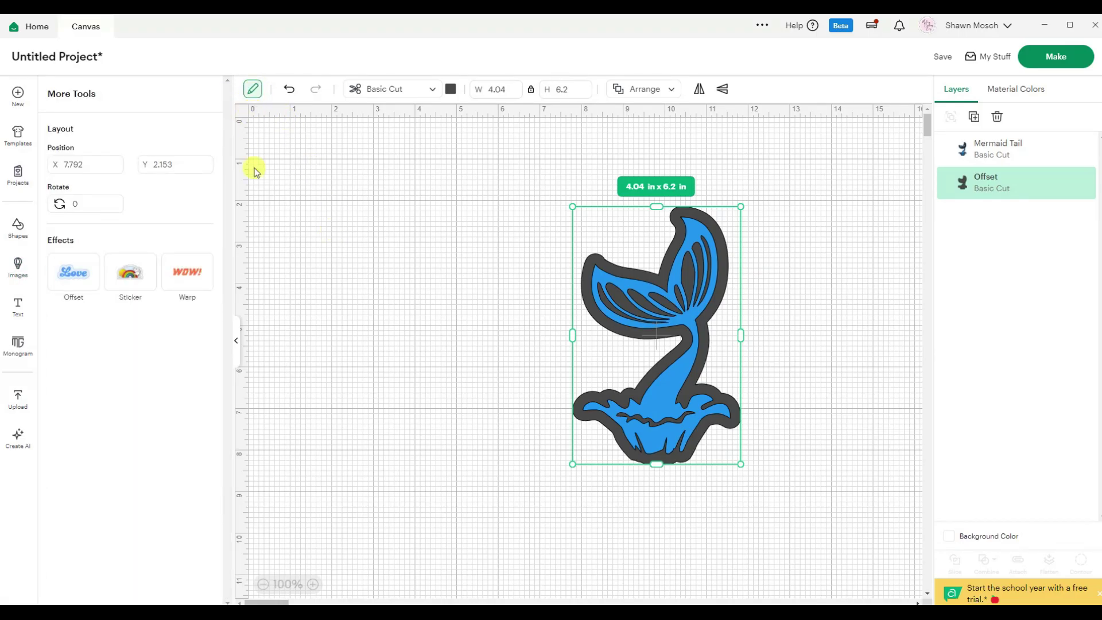
left_click(17, 265)
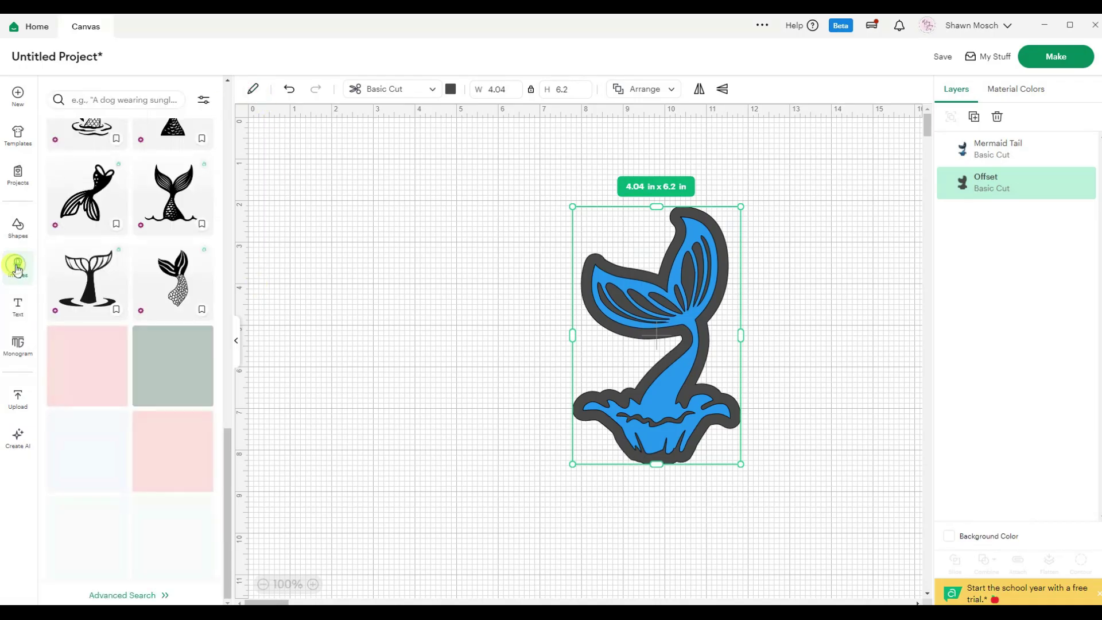
left_click(255, 92)
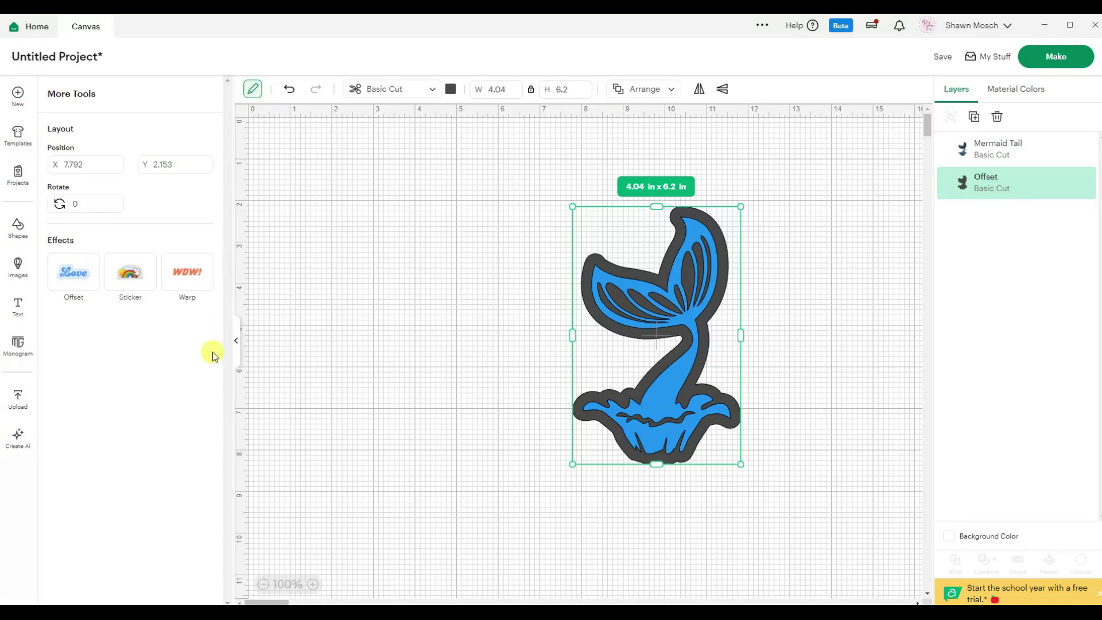
left_click(236, 340)
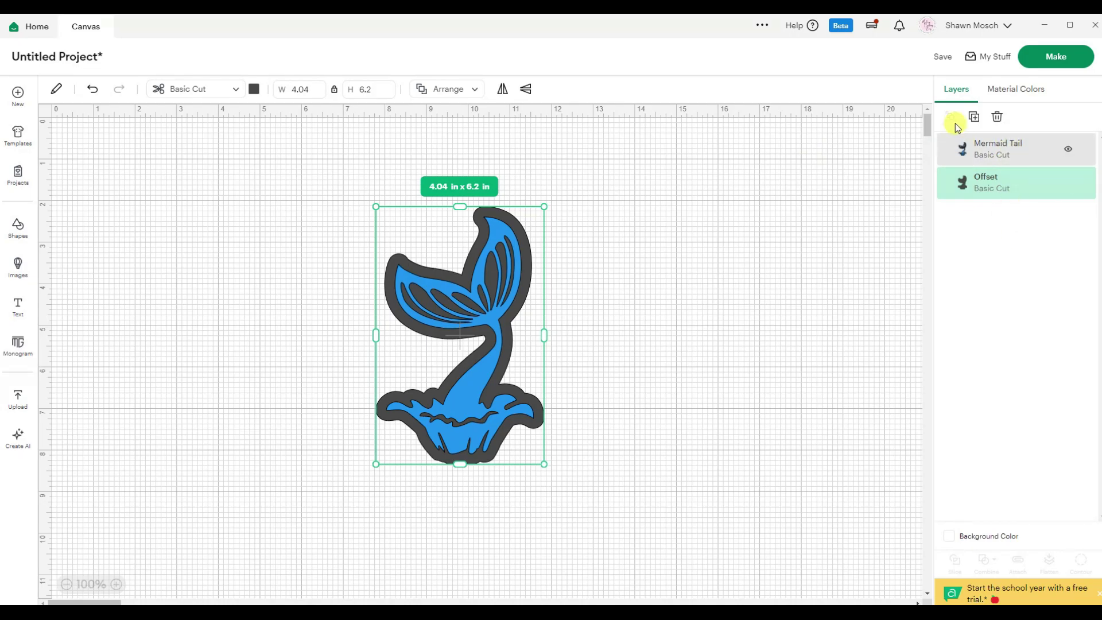
Step: Deselect all and show Material Colors: blue Mermaid Tail and dark Offset
left_click(795, 271)
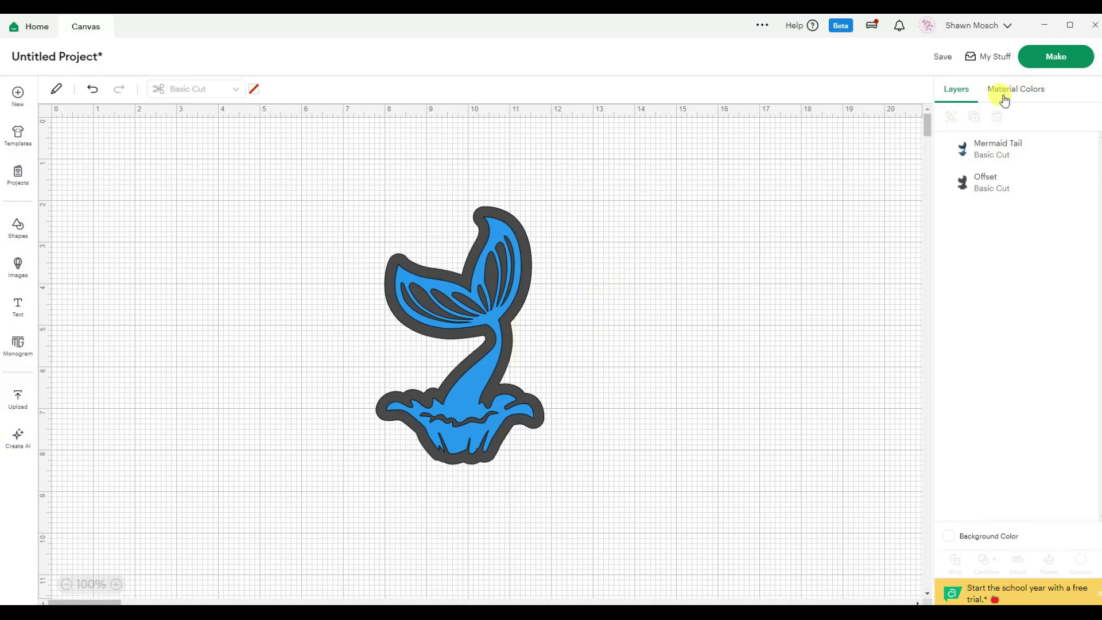
left_click(1035, 98)
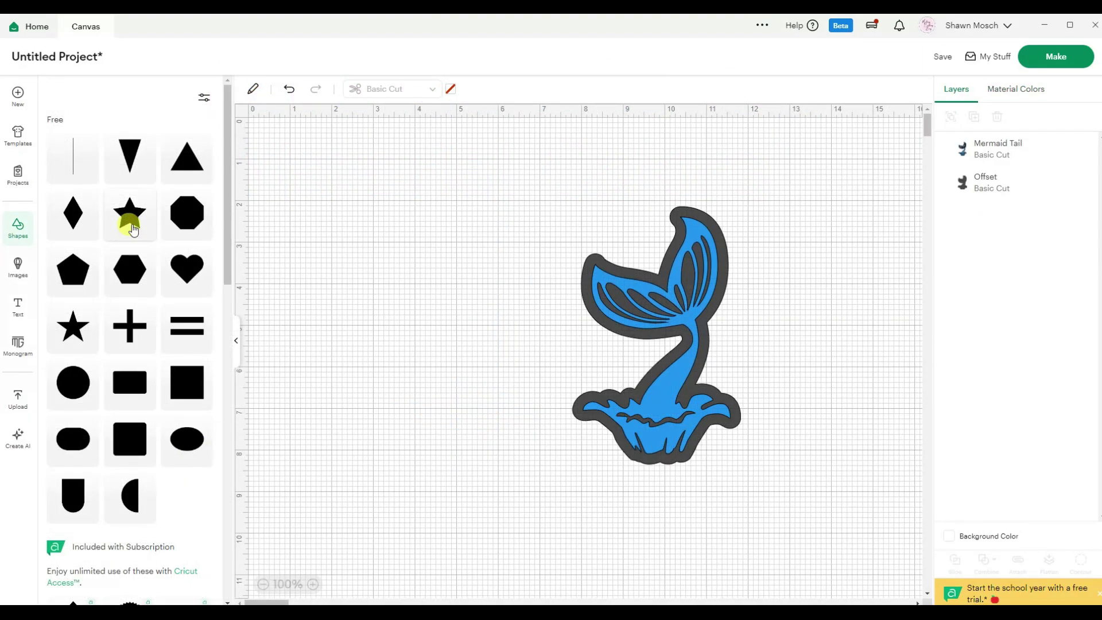
Step: Add three star shapes and spread them out beside the mermaid tail
left_click(129, 214)
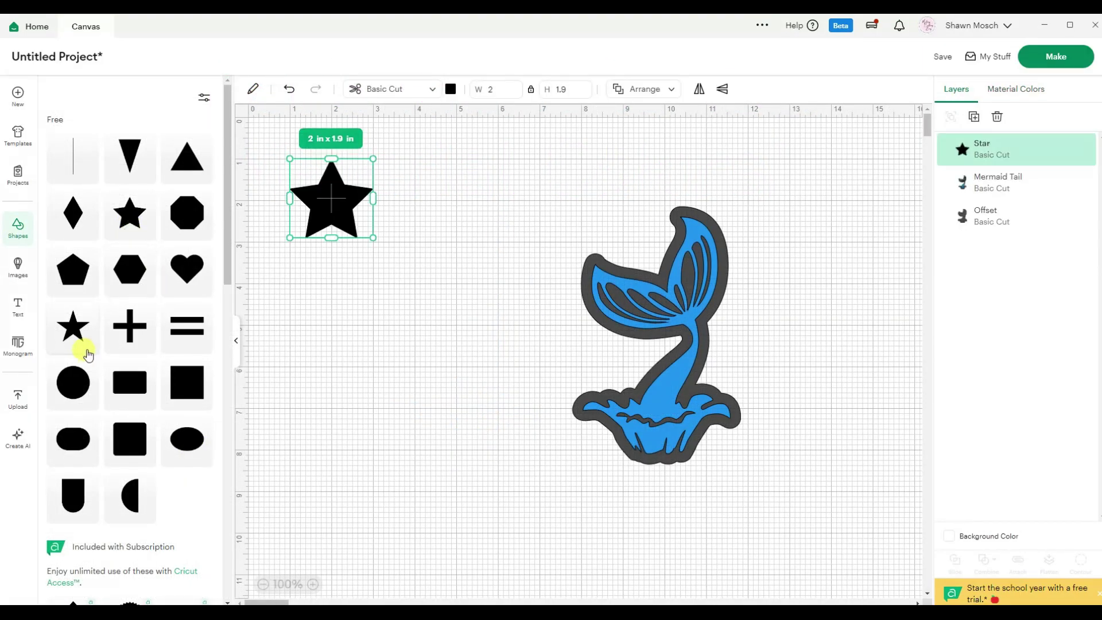
left_click(73, 328)
left_click(133, 219)
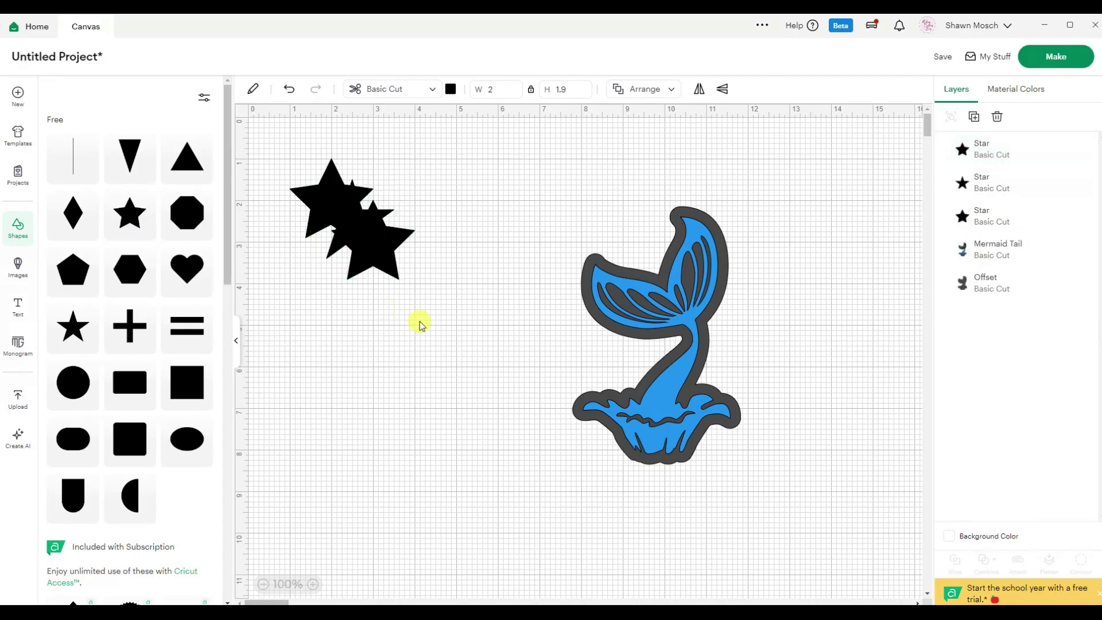
left_click_drag(380, 233, 507, 227)
left_click_drag(353, 234, 438, 316)
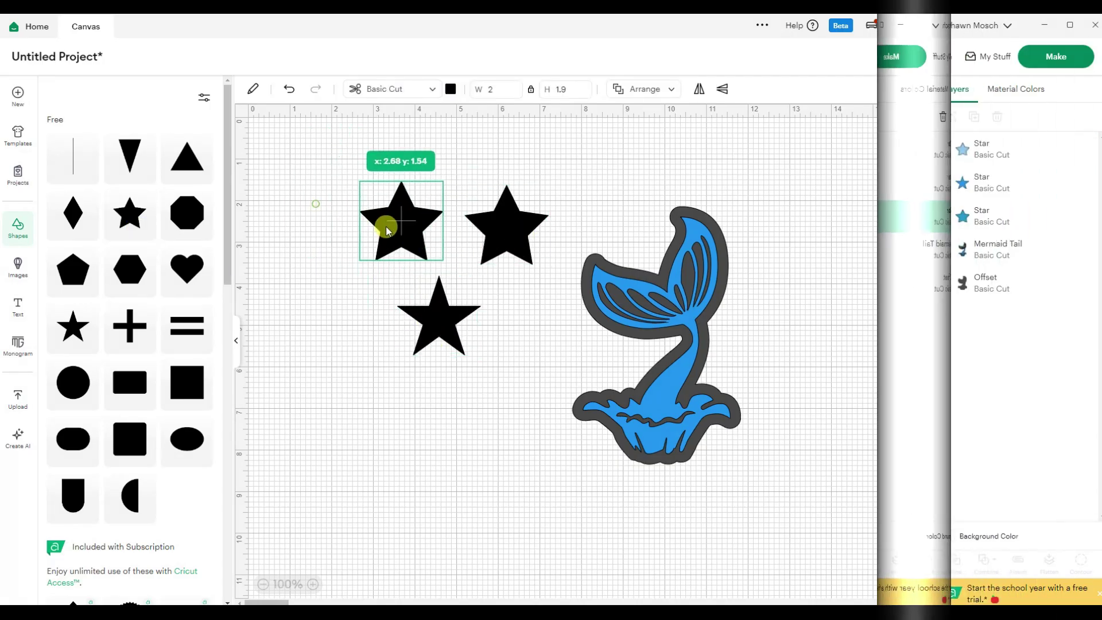
left_click(435, 333)
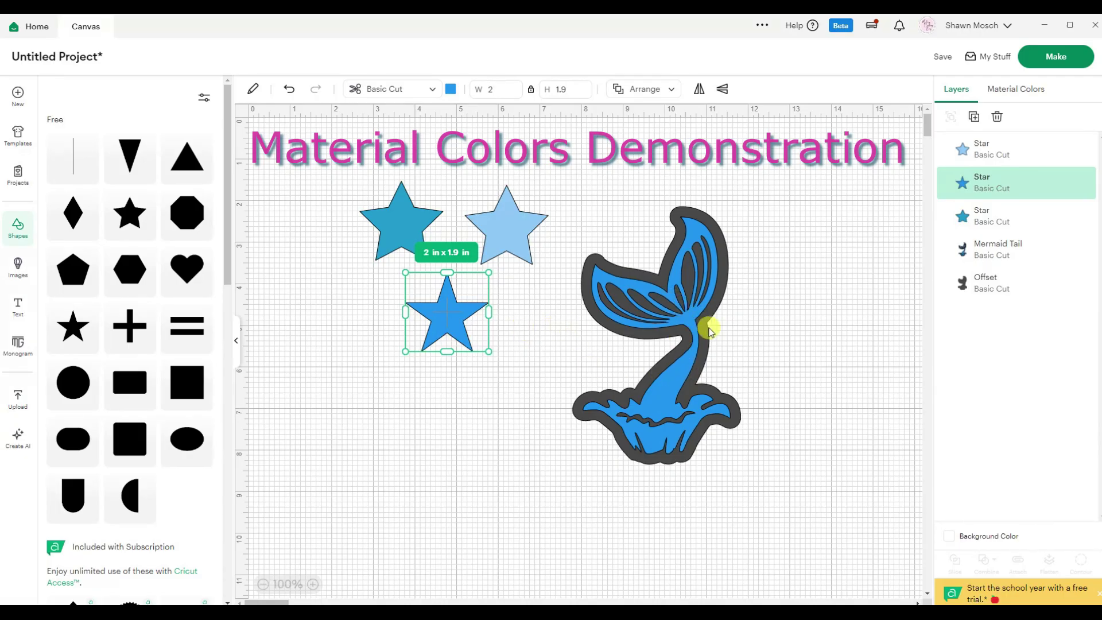
left_click(454, 426)
left_click(235, 340)
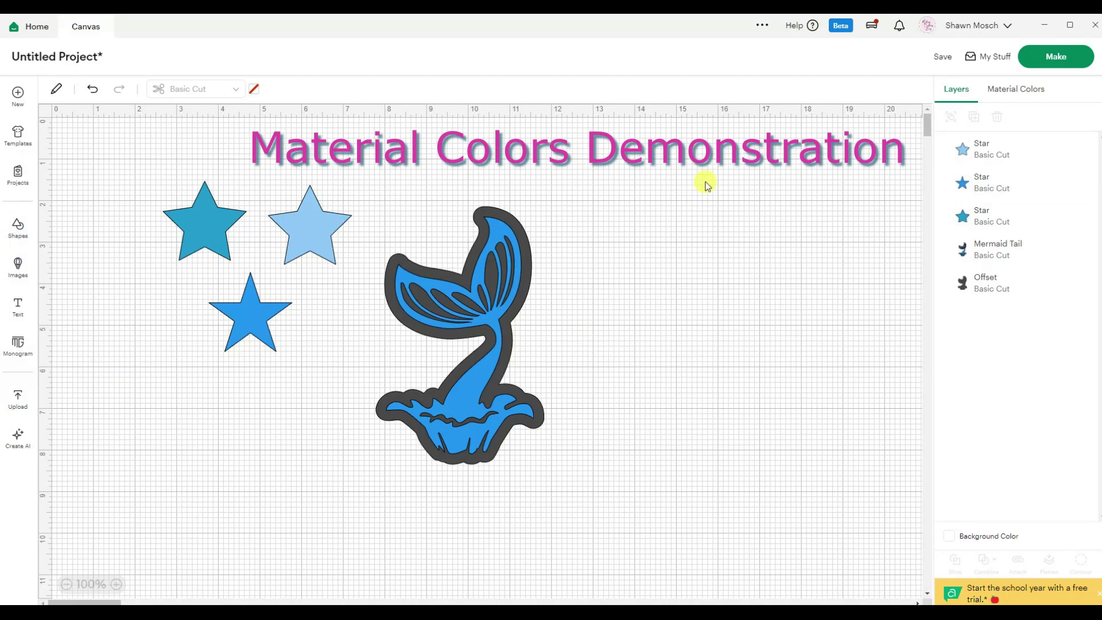
Step: Merge the Offset into the teal star's colour and the Mermaid Tail into the light blue star's
left_click(1030, 91)
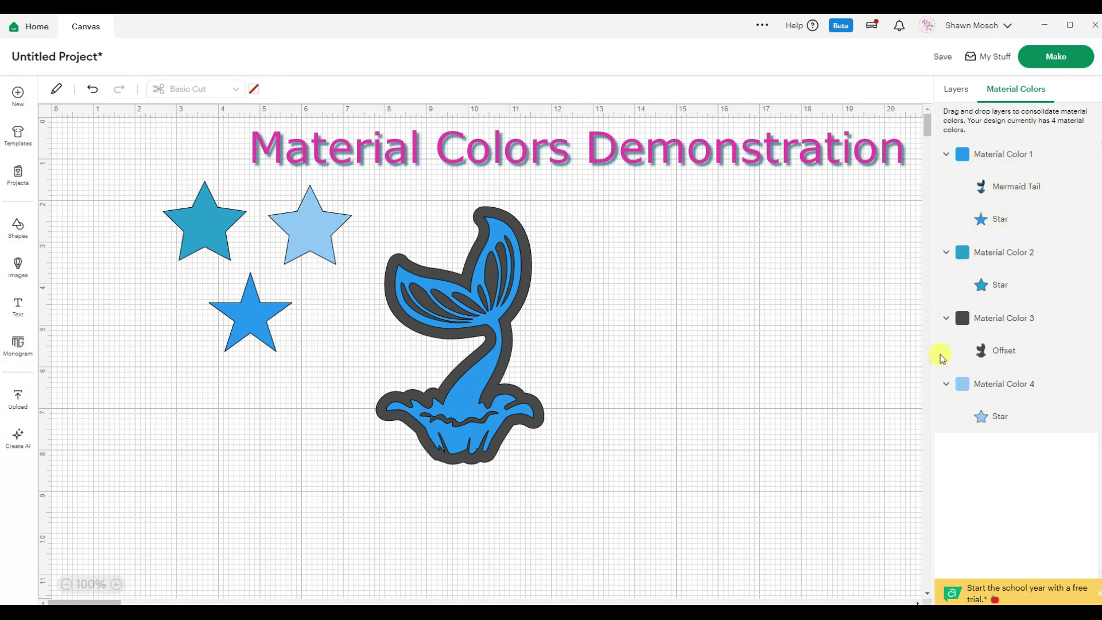
left_click(1007, 350)
left_click_drag(1007, 350, 1009, 277)
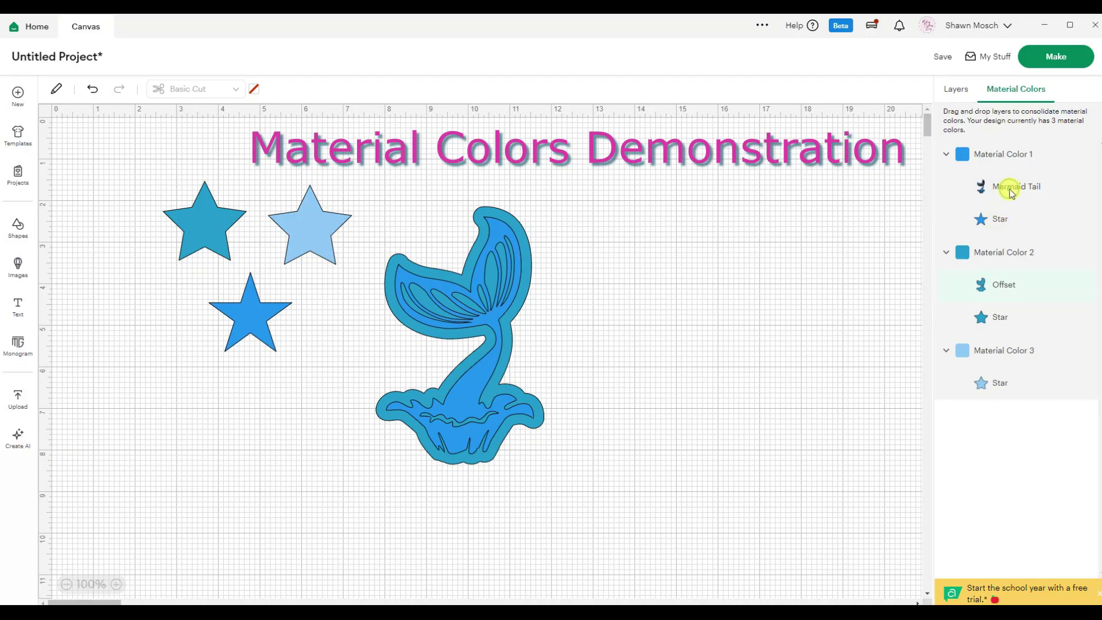
left_click_drag(1010, 192, 1018, 343)
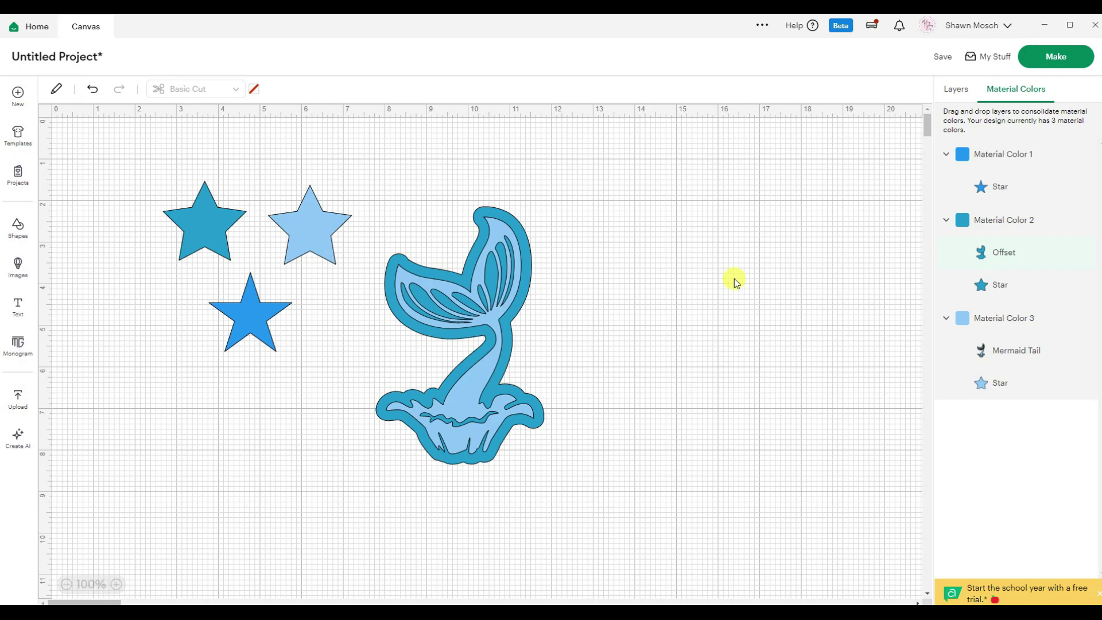
Step: Marquee-select the three stars and the mermaid tail and drag them to a new position
mouse_move(141, 149)
left_mouse_down()
mouse_move(745, 575)
mouse_move(750, 525)
left_mouse_up()
mouse_move(479, 401)
left_mouse_down()
mouse_move(723, 418)
mouse_move(742, 408)
left_mouse_up()
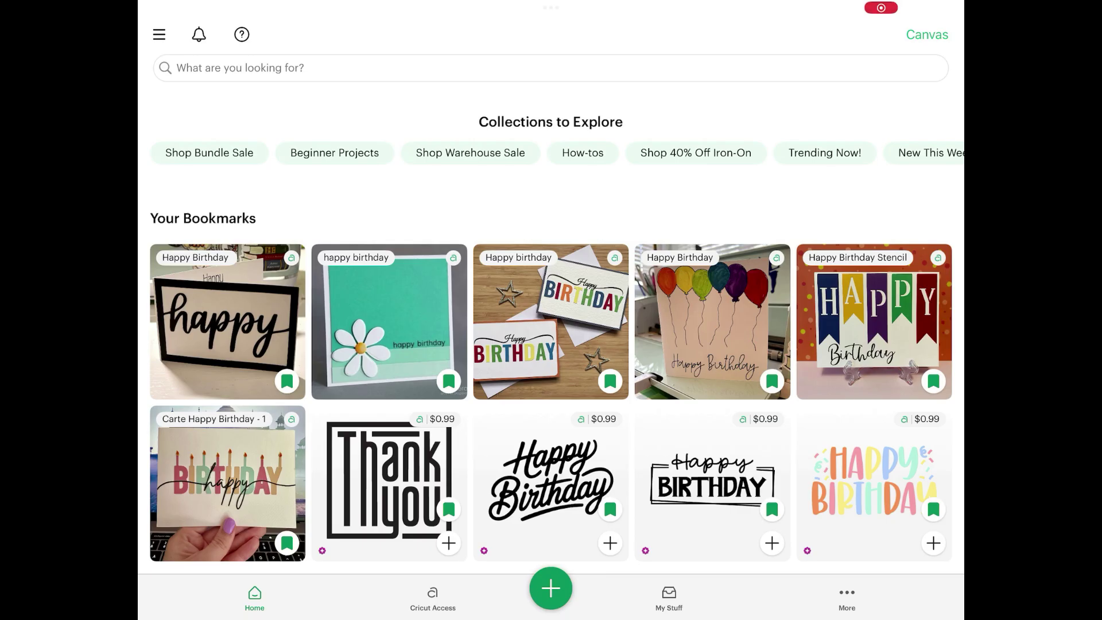
Step: Start a new blank Canvas from the My Stuff page on the iPad
left_click(669, 597)
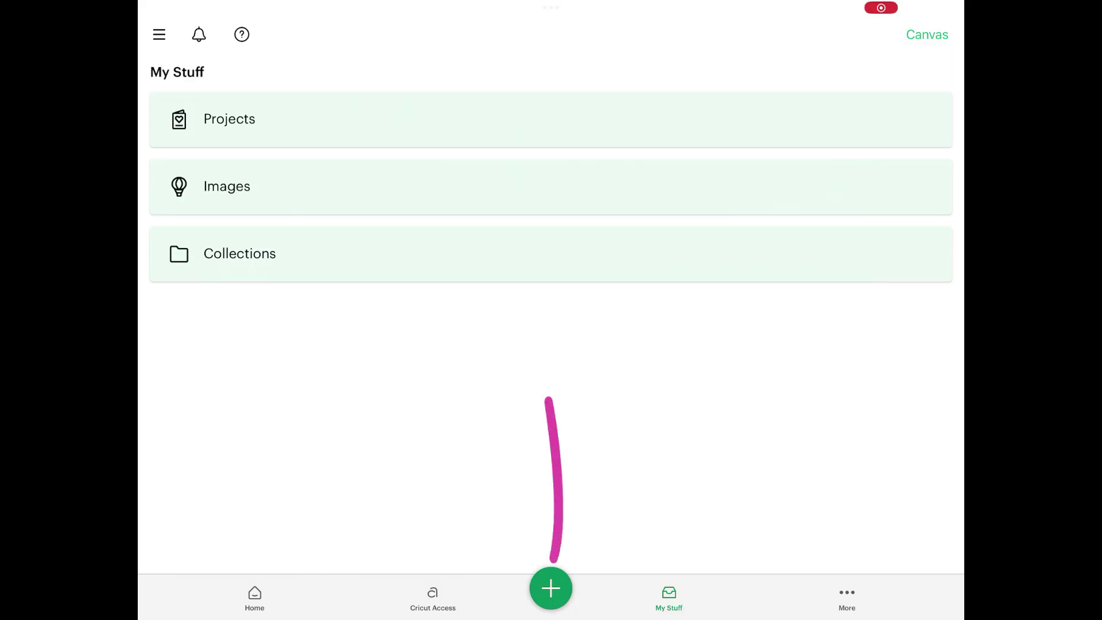
left_click(550, 588)
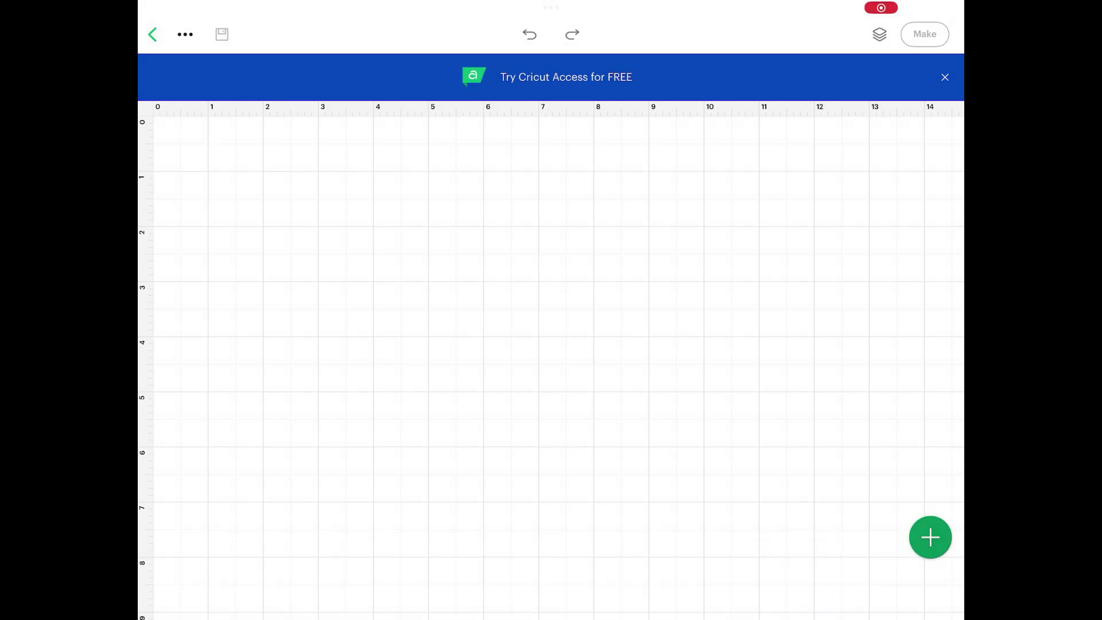
Step: Add a text object reading 'Just some text' to the canvas
left_click(930, 538)
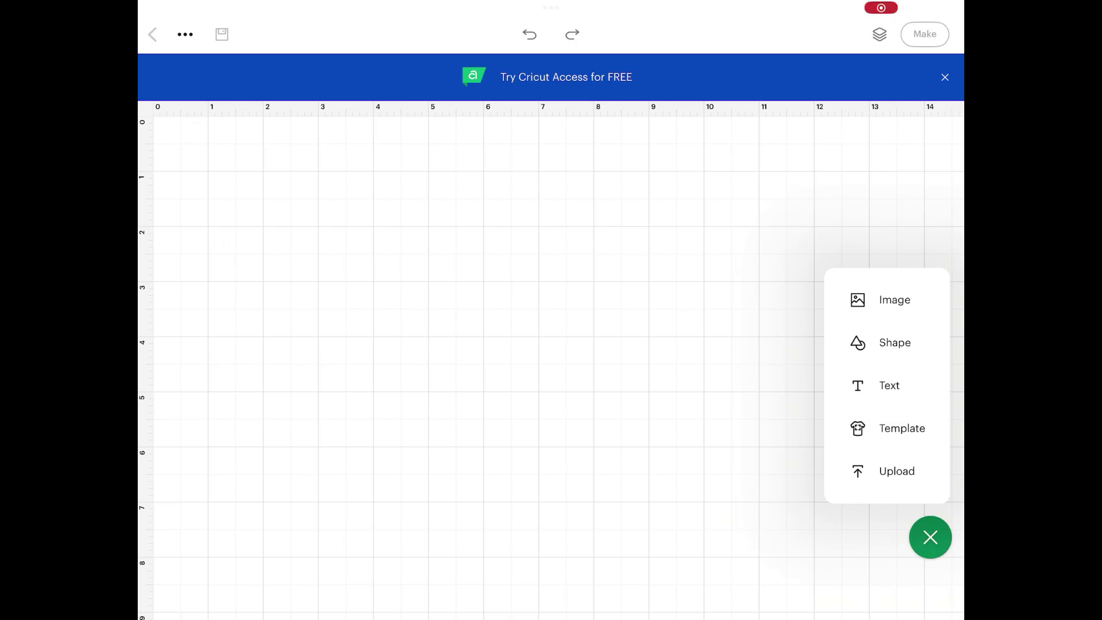
left_click(889, 385)
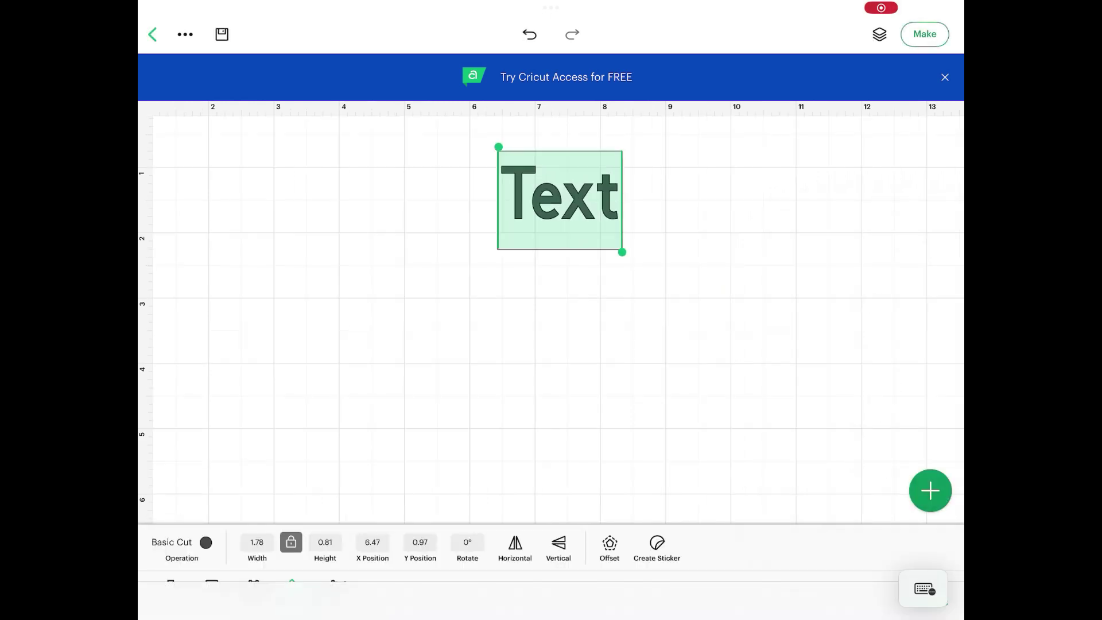
type("Just some")
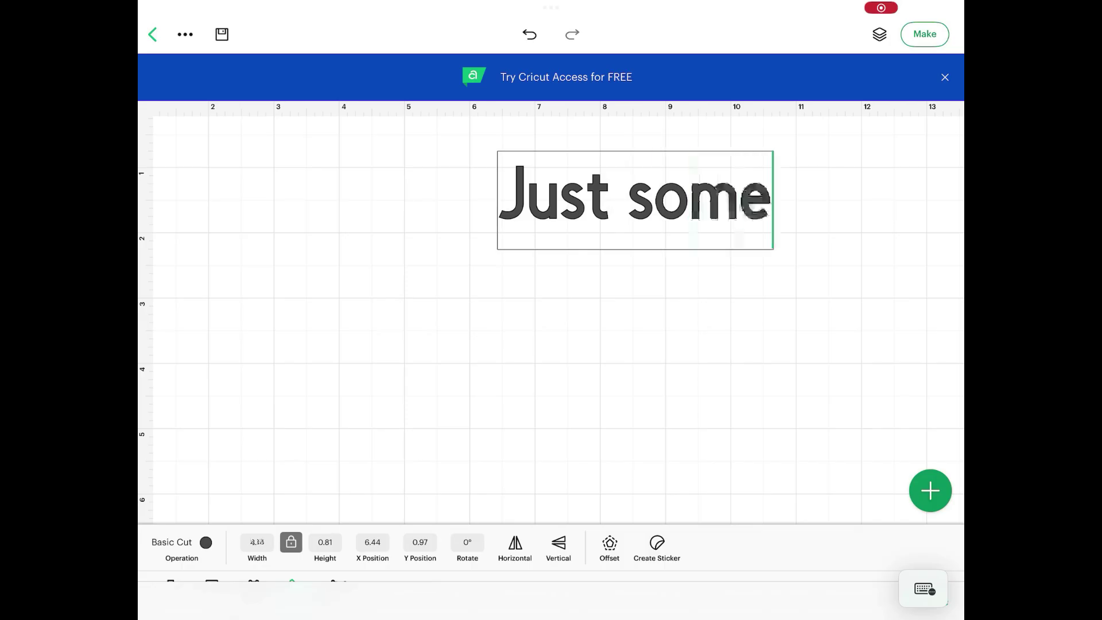
type(" text")
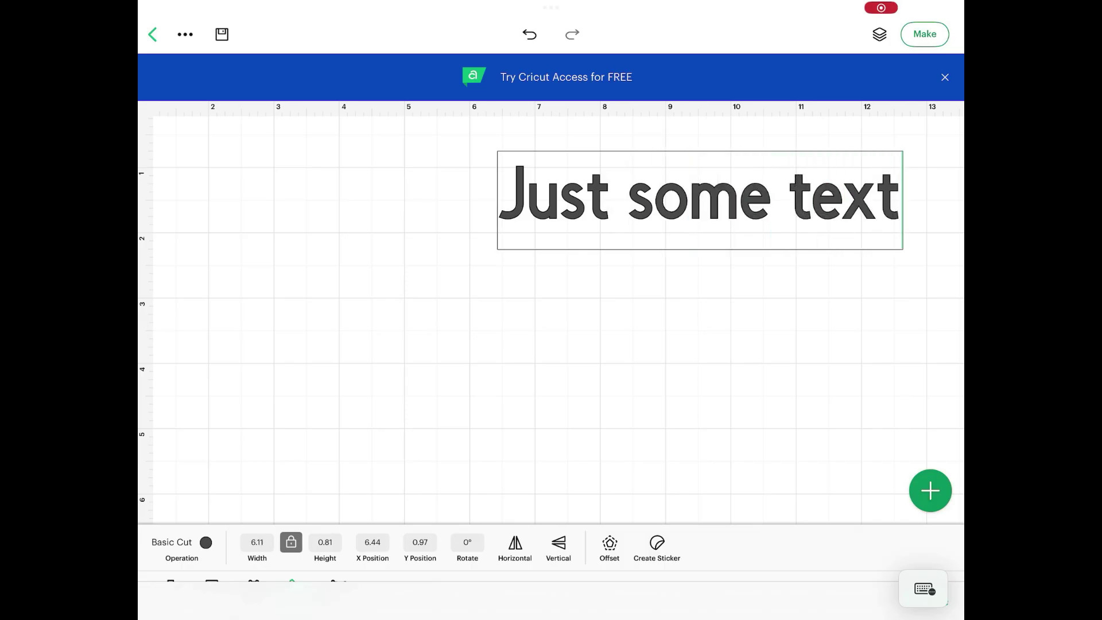
left_click(551, 387)
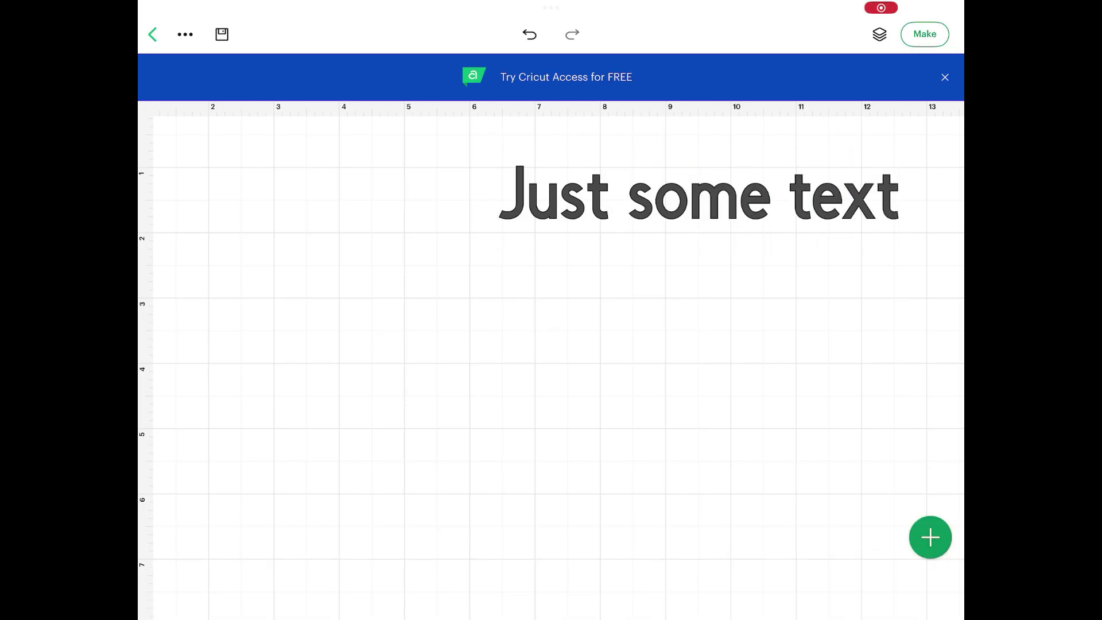
Step: Move the text left and lower on the canvas and show its Actions
left_click(699, 195)
left_click_drag(698, 196, 567, 230)
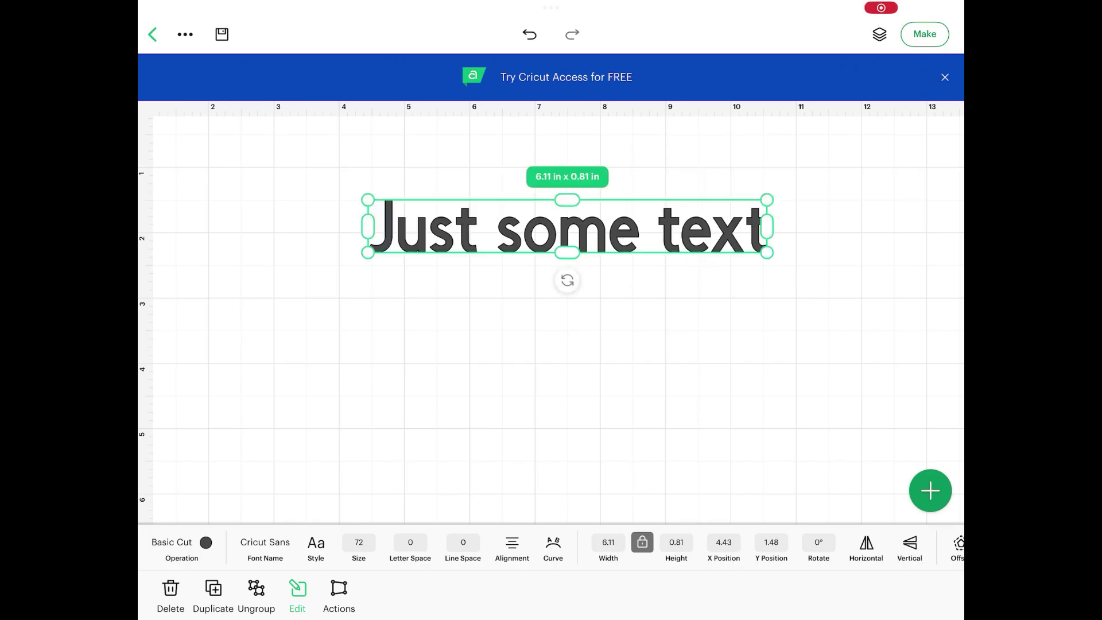
scroll(551, 548, "right", 3)
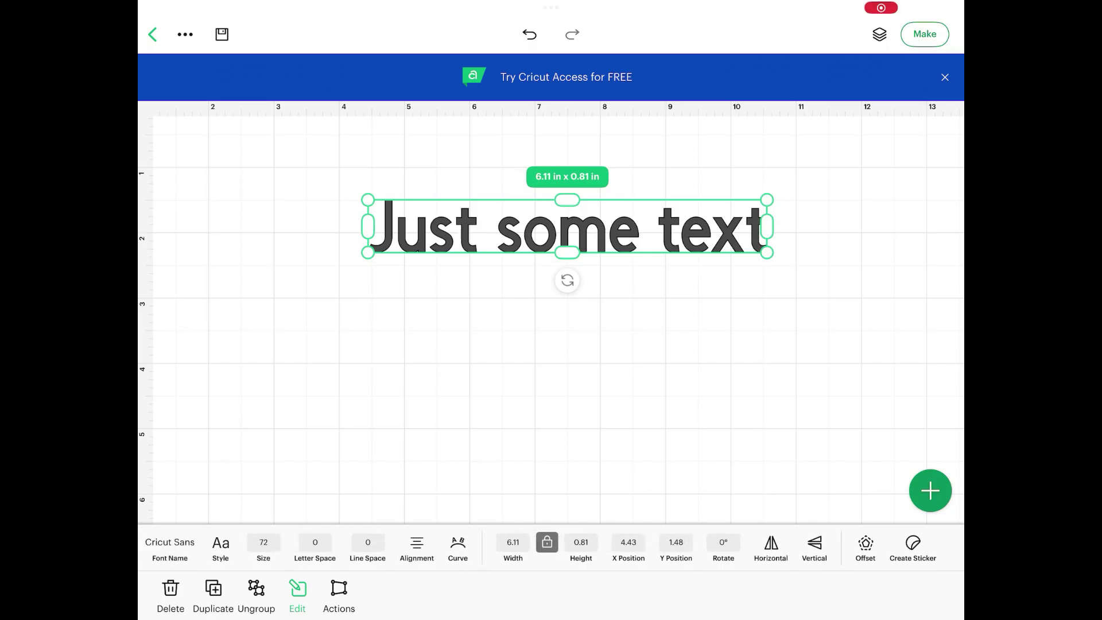
left_click(339, 596)
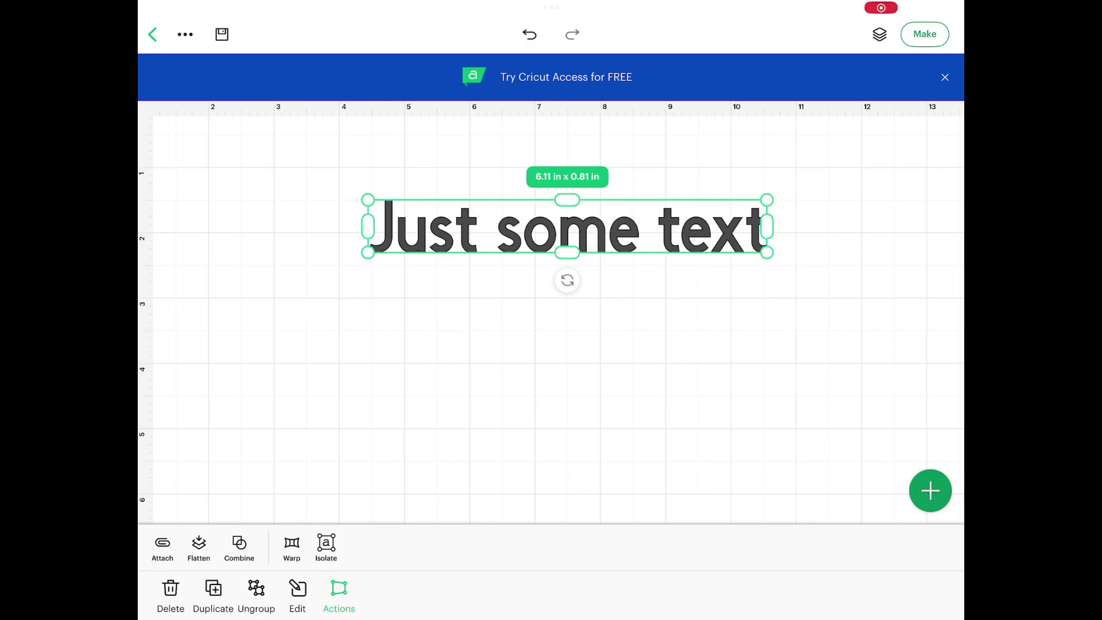
Step: Insert a star from the Shapes picker below the text and select it
left_click(930, 490)
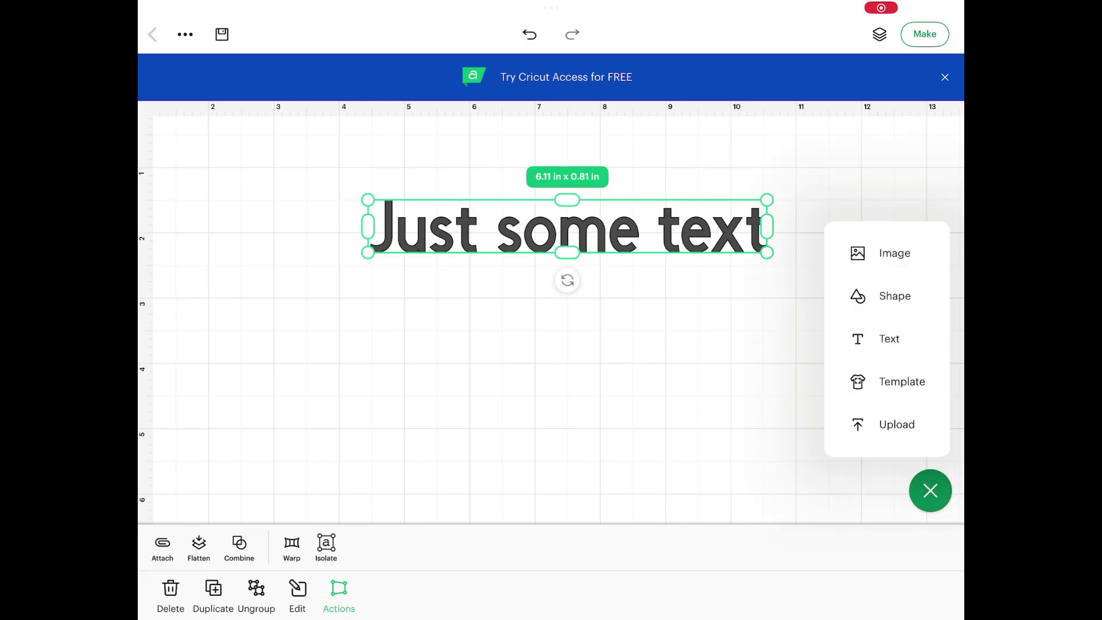
left_click(895, 295)
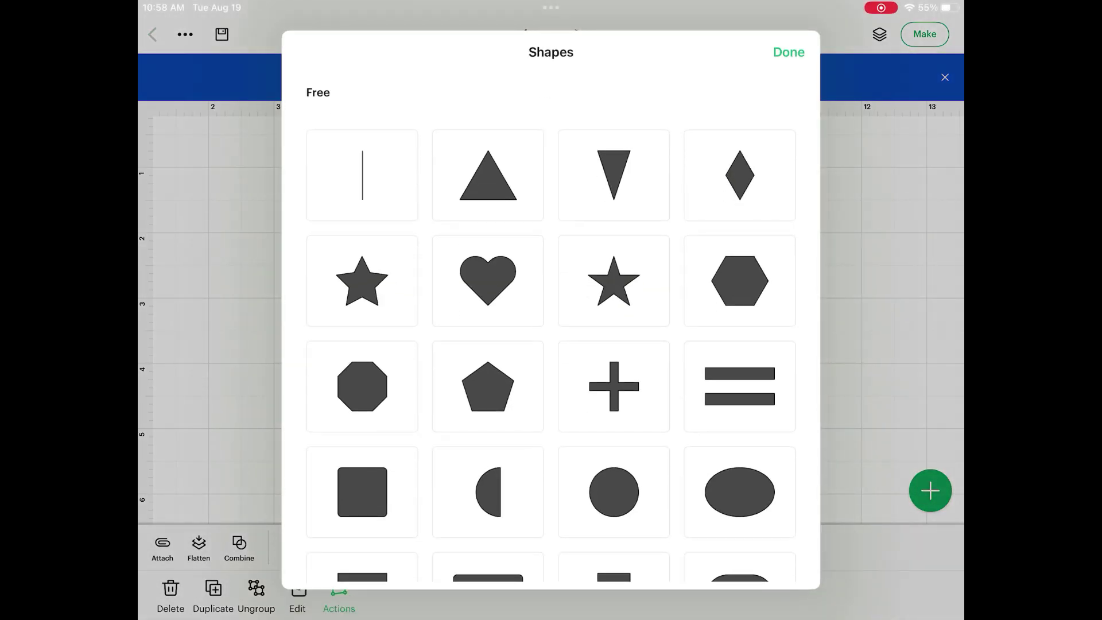
left_click(788, 51)
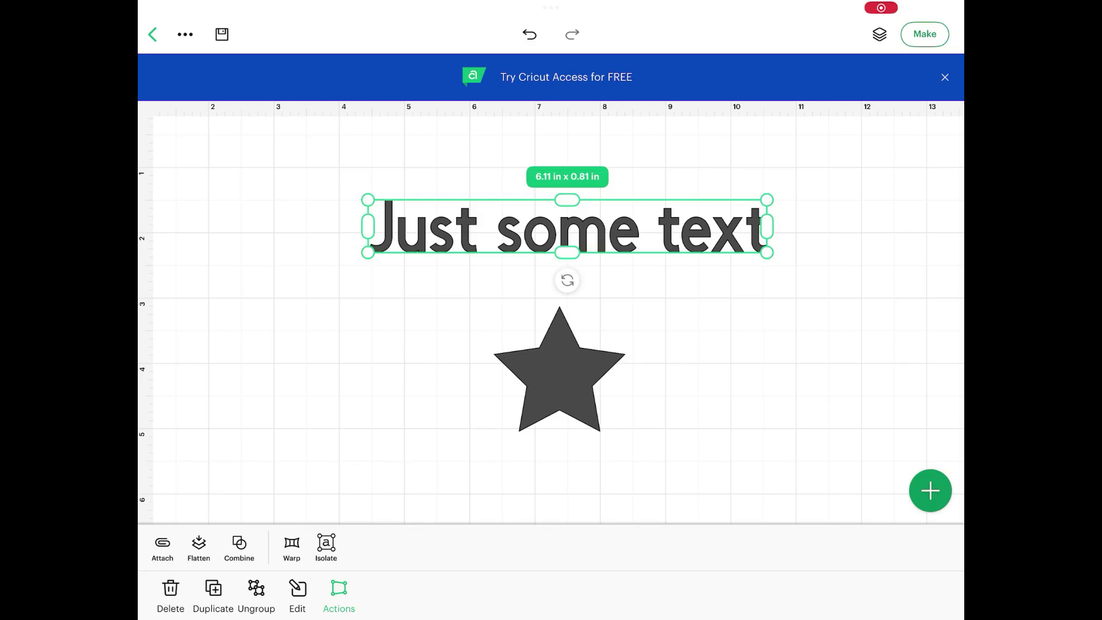
left_click(559, 371)
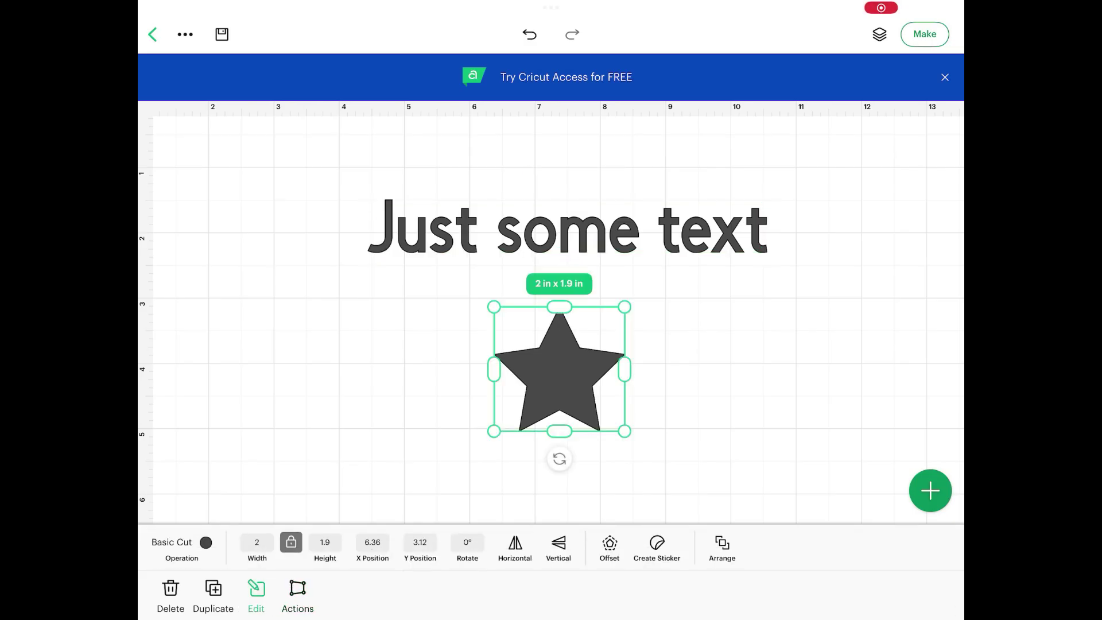
Step: Set the star's width to 1 inch
left_click(257, 543)
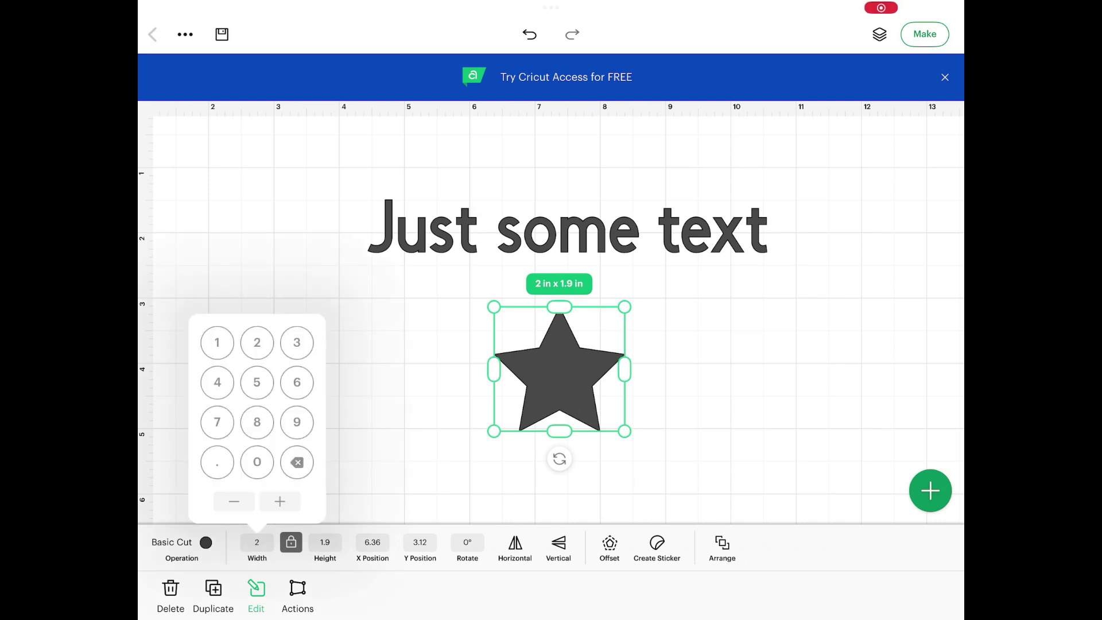
left_click(217, 342)
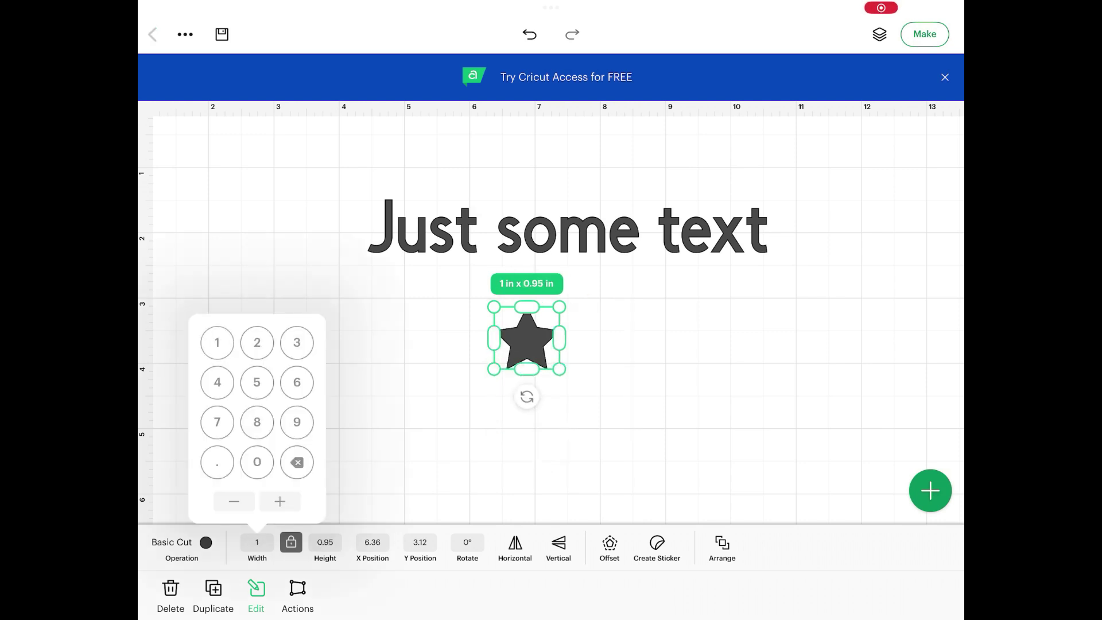
left_click(688, 413)
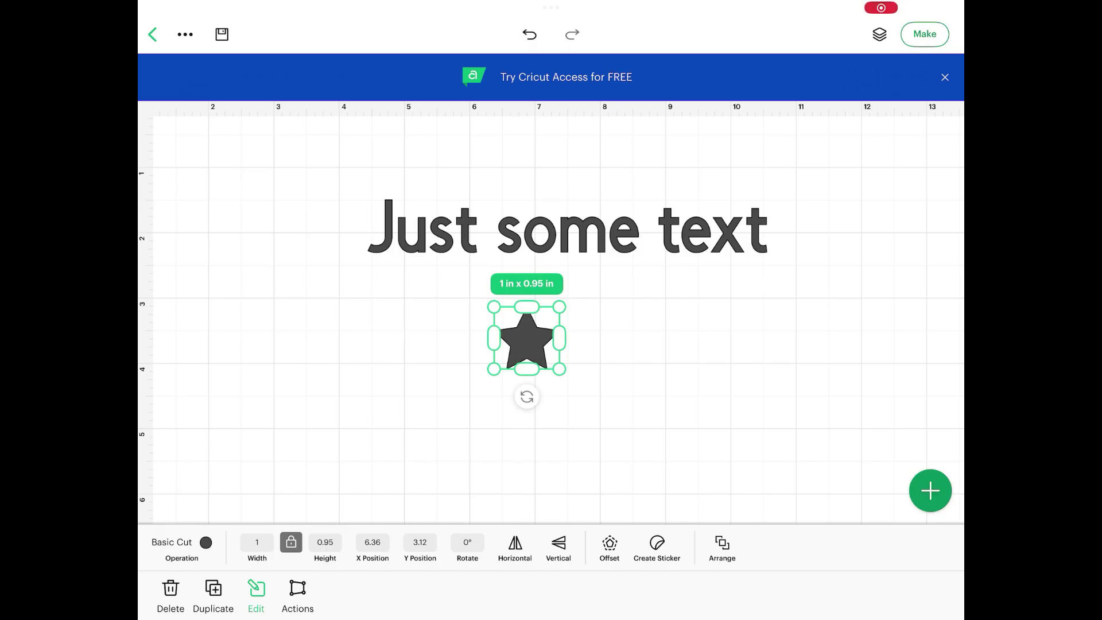
scroll(527, 336, "up", 5)
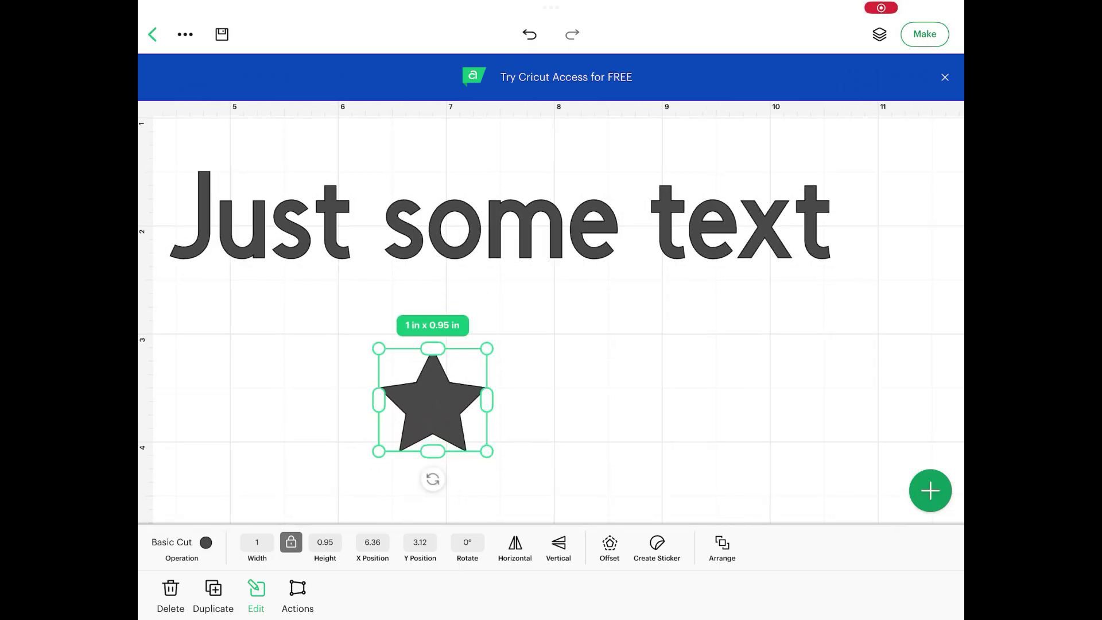
Step: Place the star right after the word 'text', aligned with the text
mouse_move(433, 401)
left_mouse_down()
mouse_move(472, 358)
mouse_move(508, 373)
mouse_move(604, 236)
mouse_move(729, 158)
mouse_move(830, 151)
mouse_move(892, 185)
mouse_move(873, 215)
left_mouse_up()
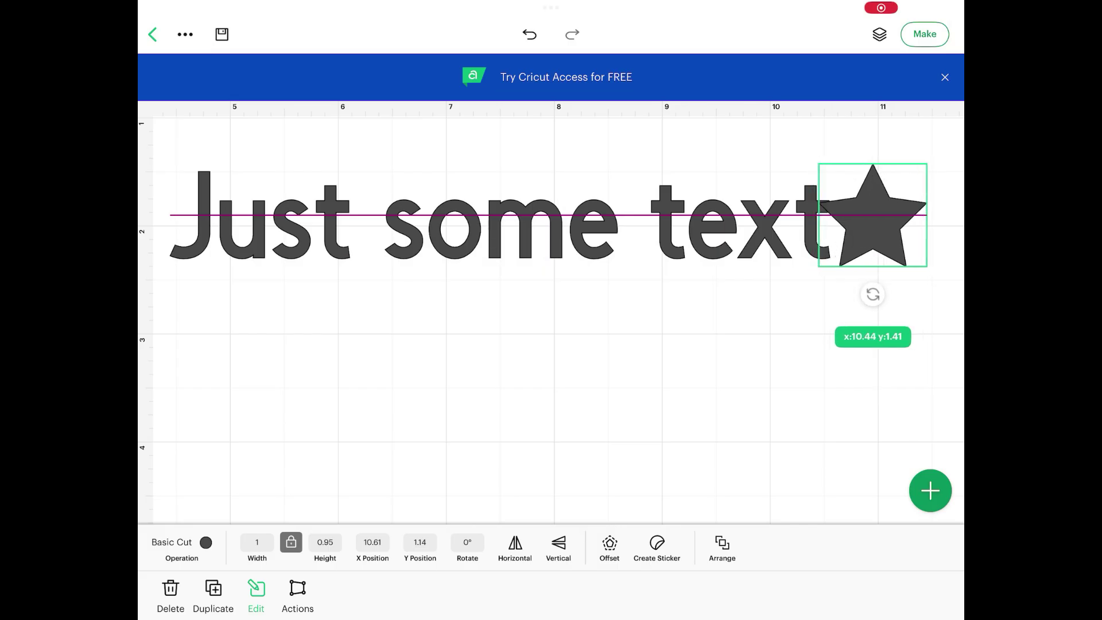
mouse_move(873, 216)
left_mouse_down()
mouse_move(862, 199)
mouse_move(873, 215)
left_mouse_up()
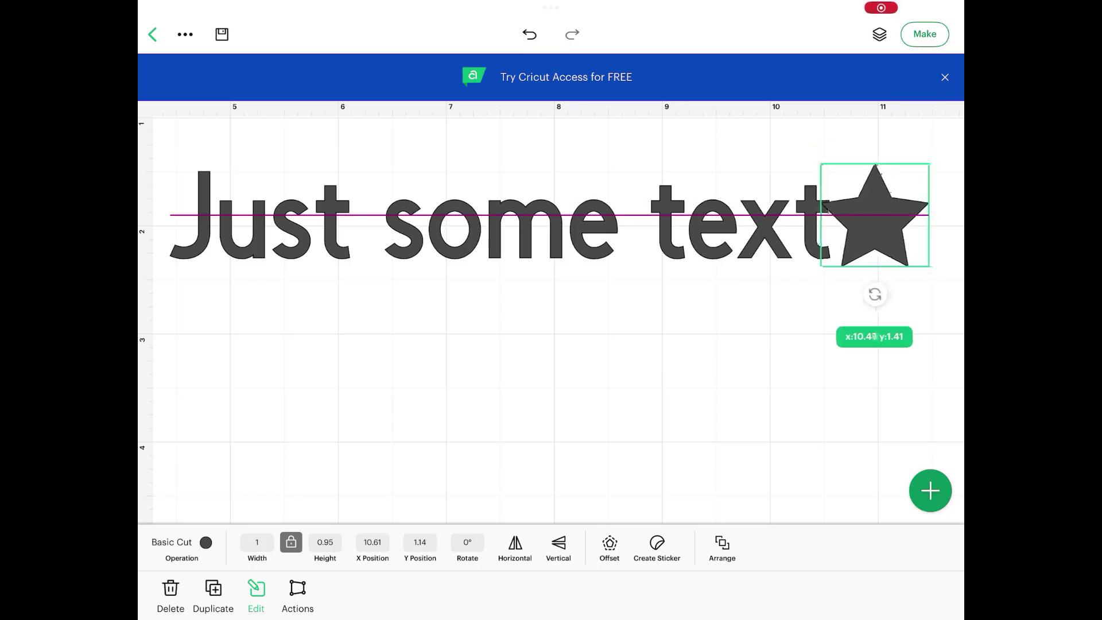
left_click_drag(872, 215, 873, 208)
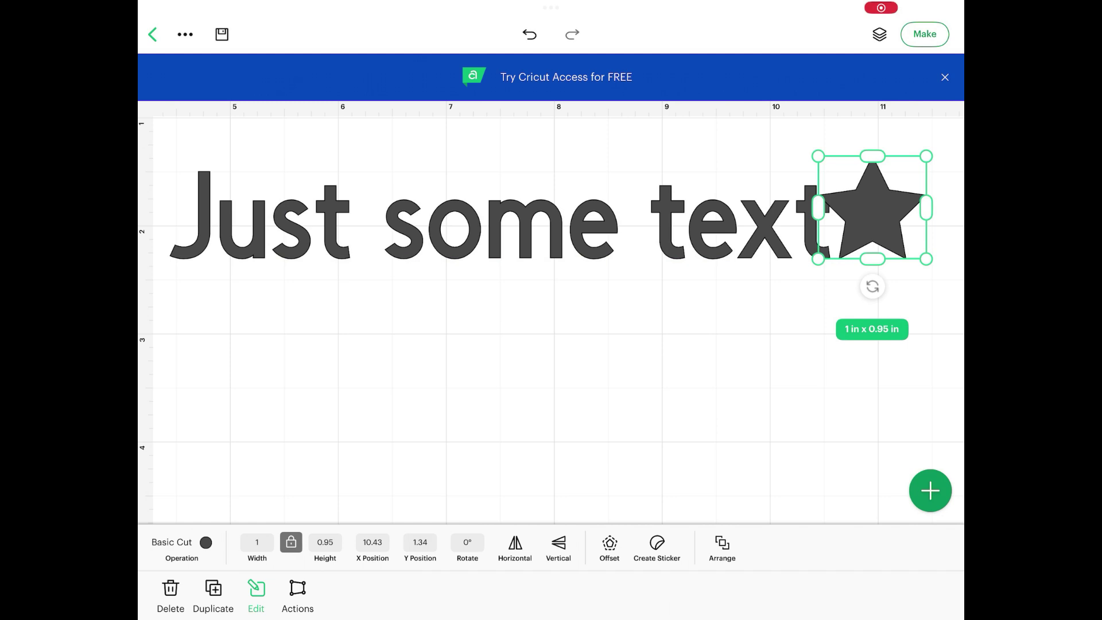
Step: Show the Actions tab for the selected 1-inch star
left_click(298, 595)
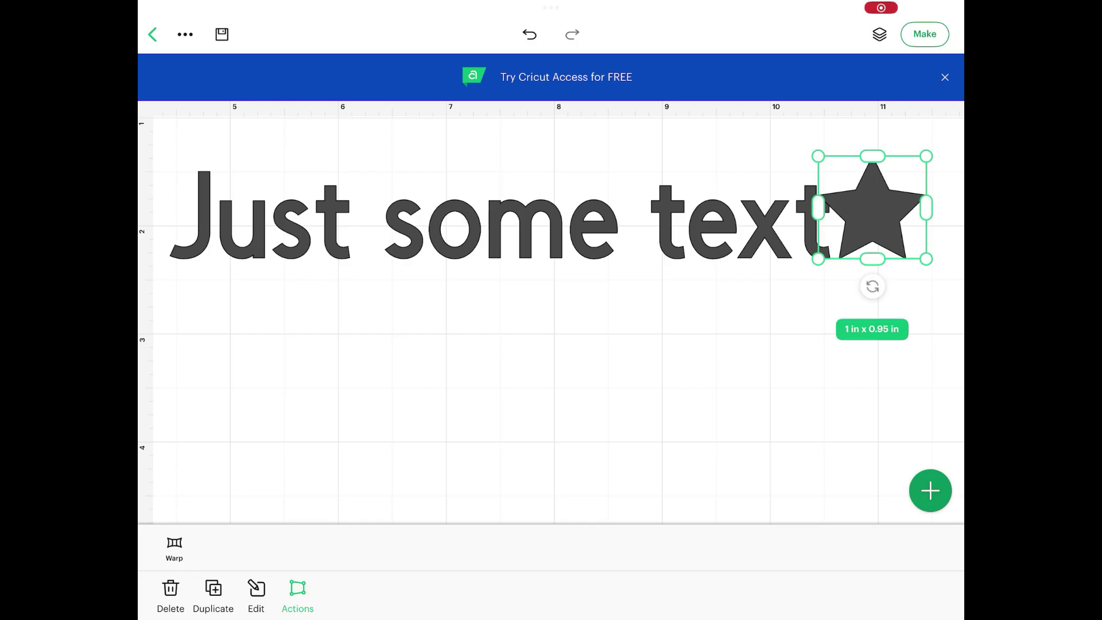
scroll(551, 310, "down", 3)
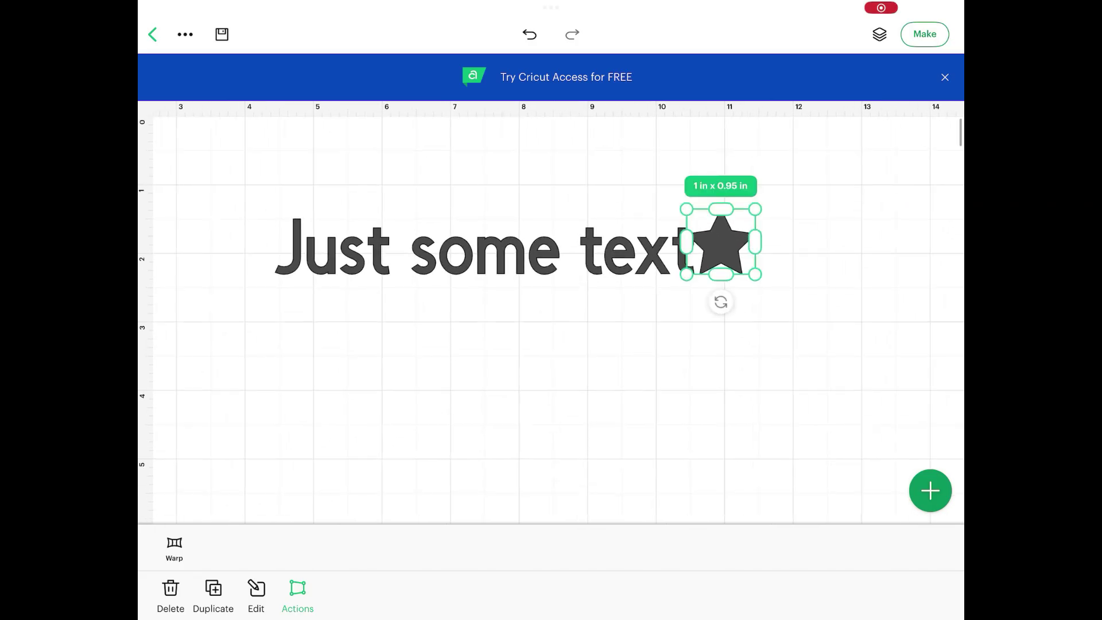
Step: Marquee-select the text and star together and show the Attach, Flatten, Slice and Combine actions
left_click(552, 413)
left_click_drag(250, 174, 811, 347)
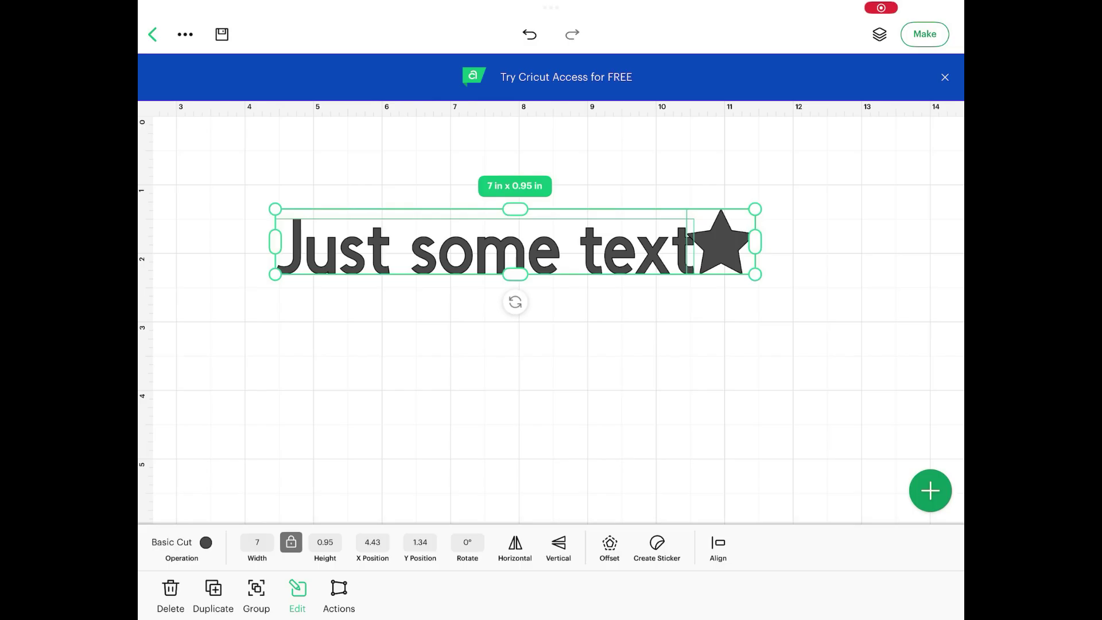
left_click(339, 594)
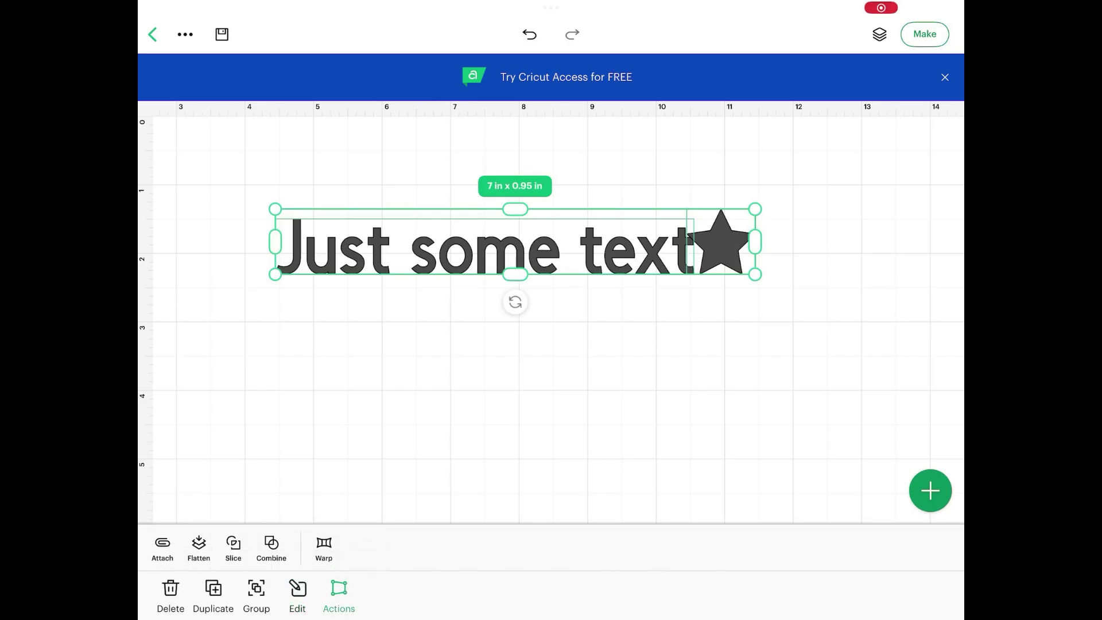